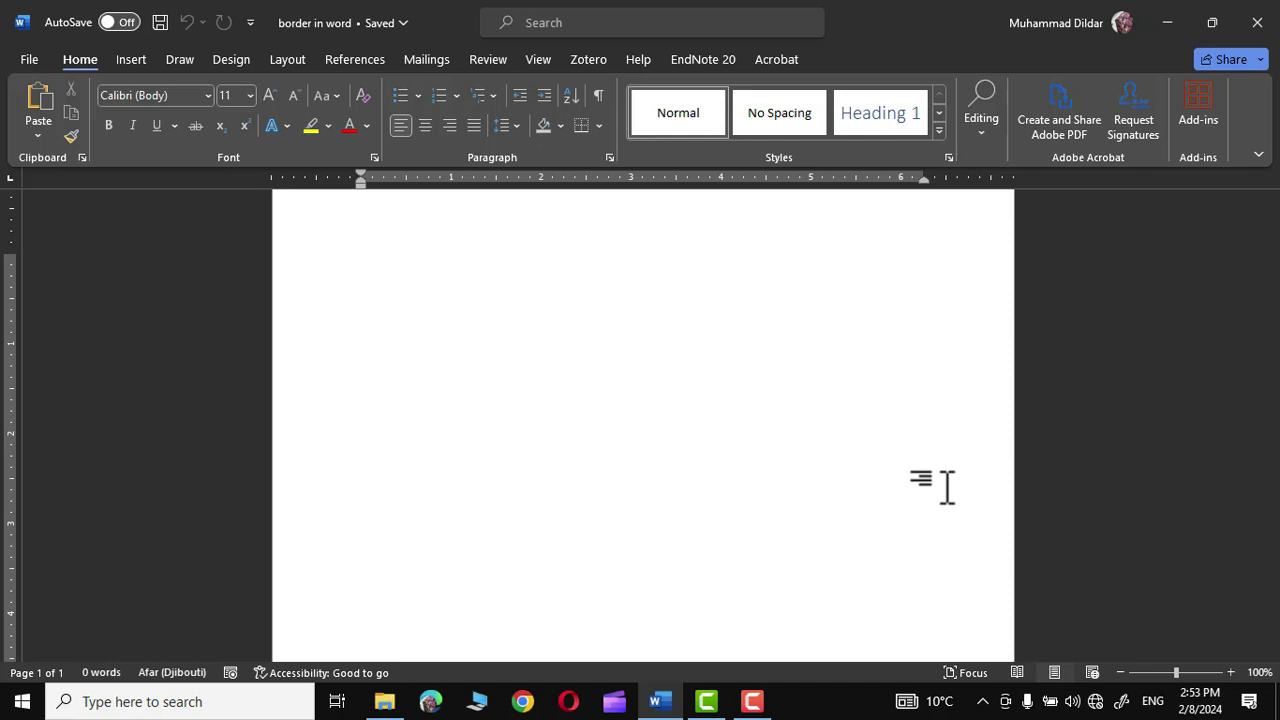
# Zoom the blank page out to 90% and scroll back to the top.
pyautogui.click(1120, 672)
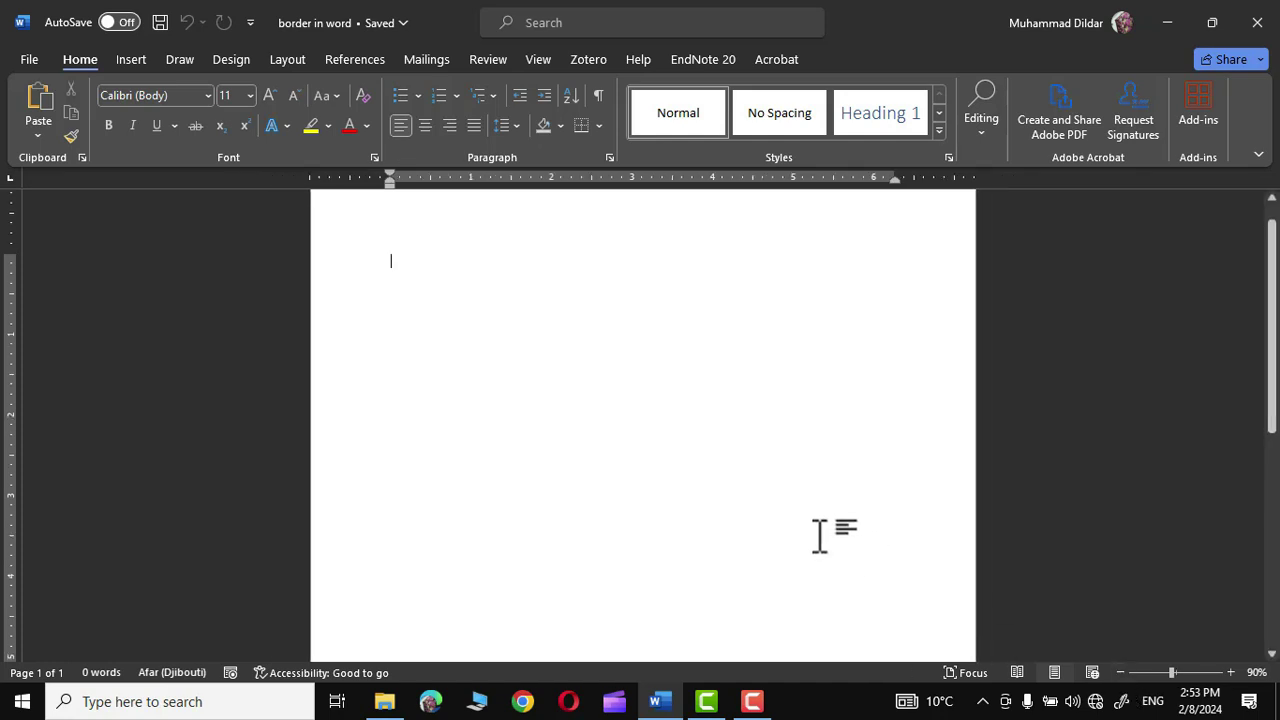
pyautogui.scroll(1, 820, 535)
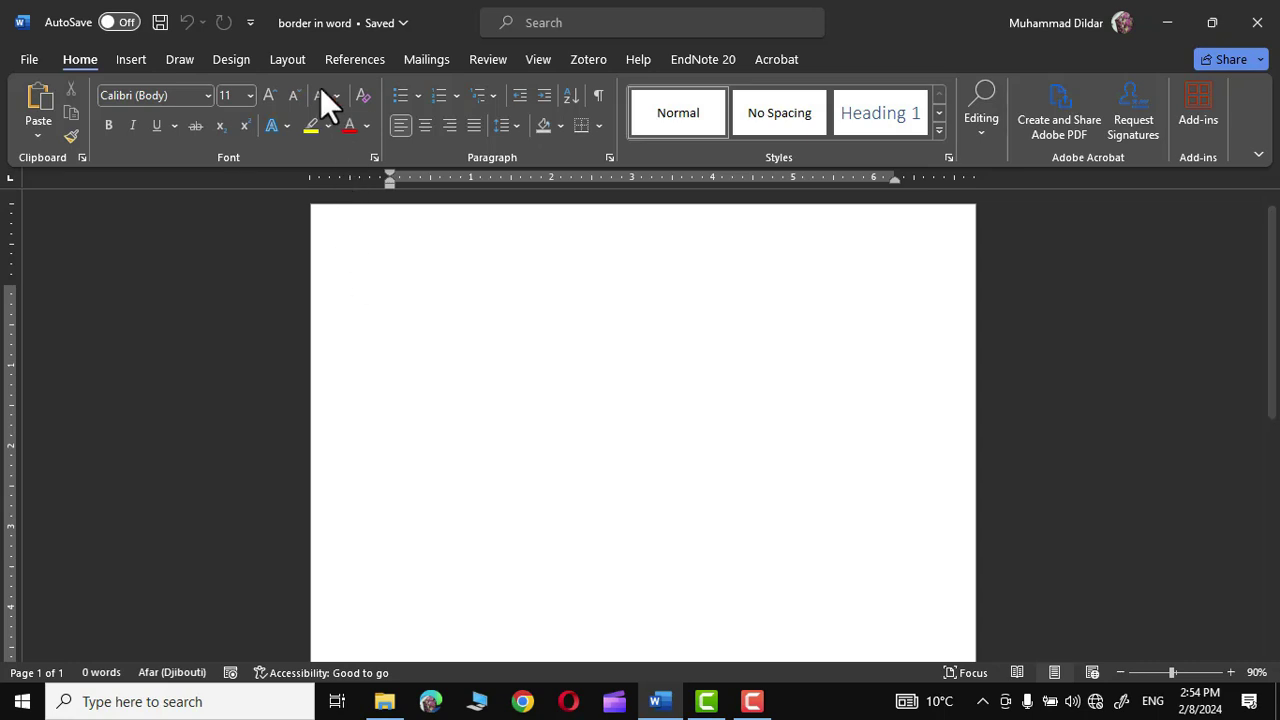
# Add Next Page section breaks to make four sections, then zoom out to see all pages.
pyautogui.click(289, 58)
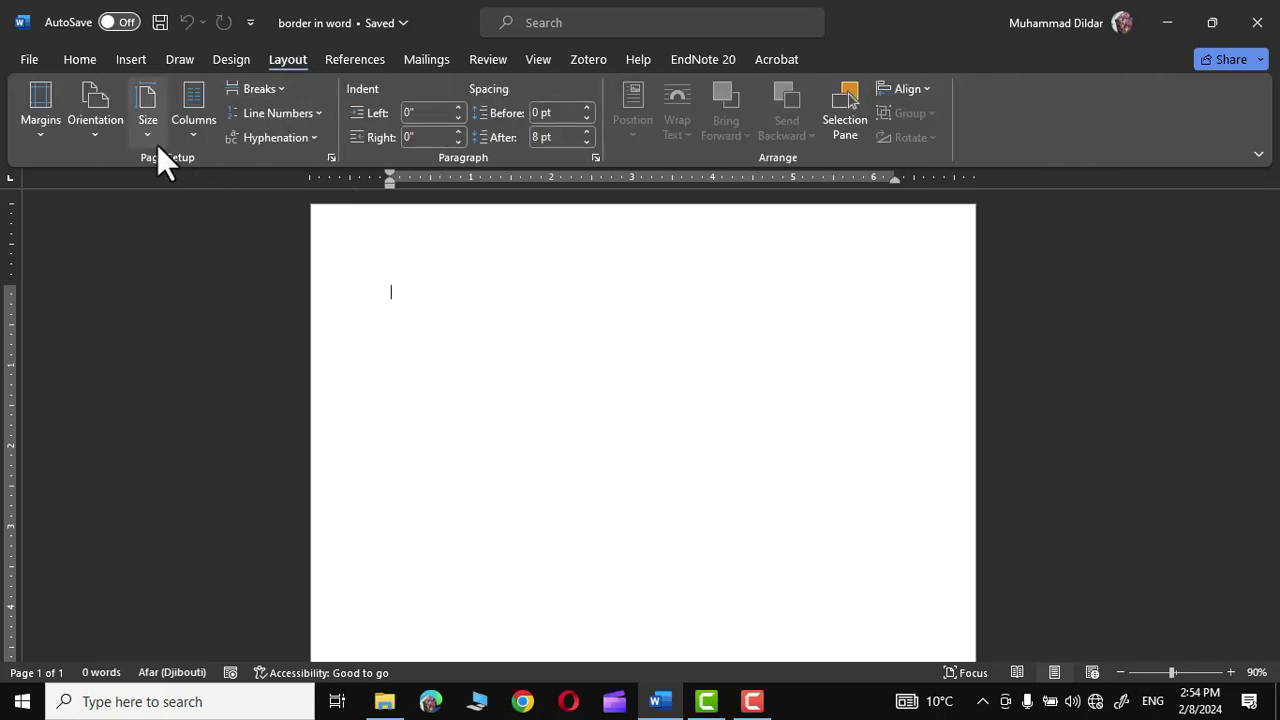
pyautogui.click(281, 85)
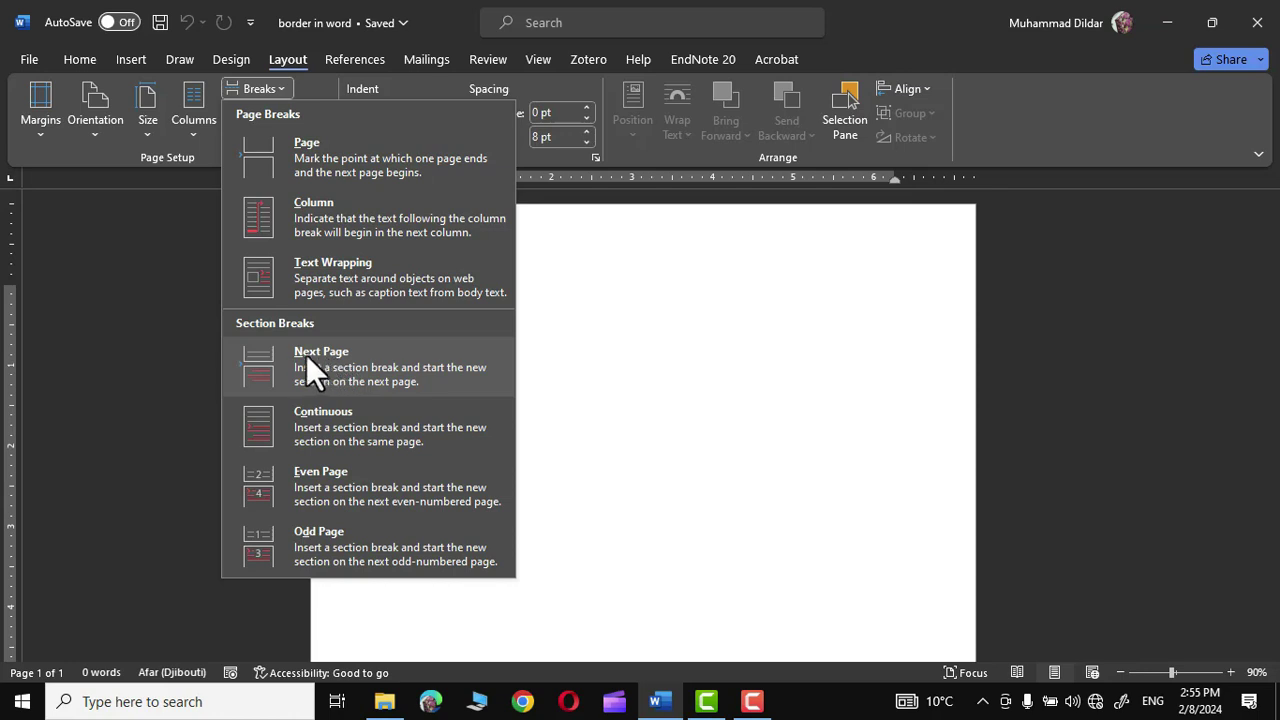
pyautogui.click(336, 360)
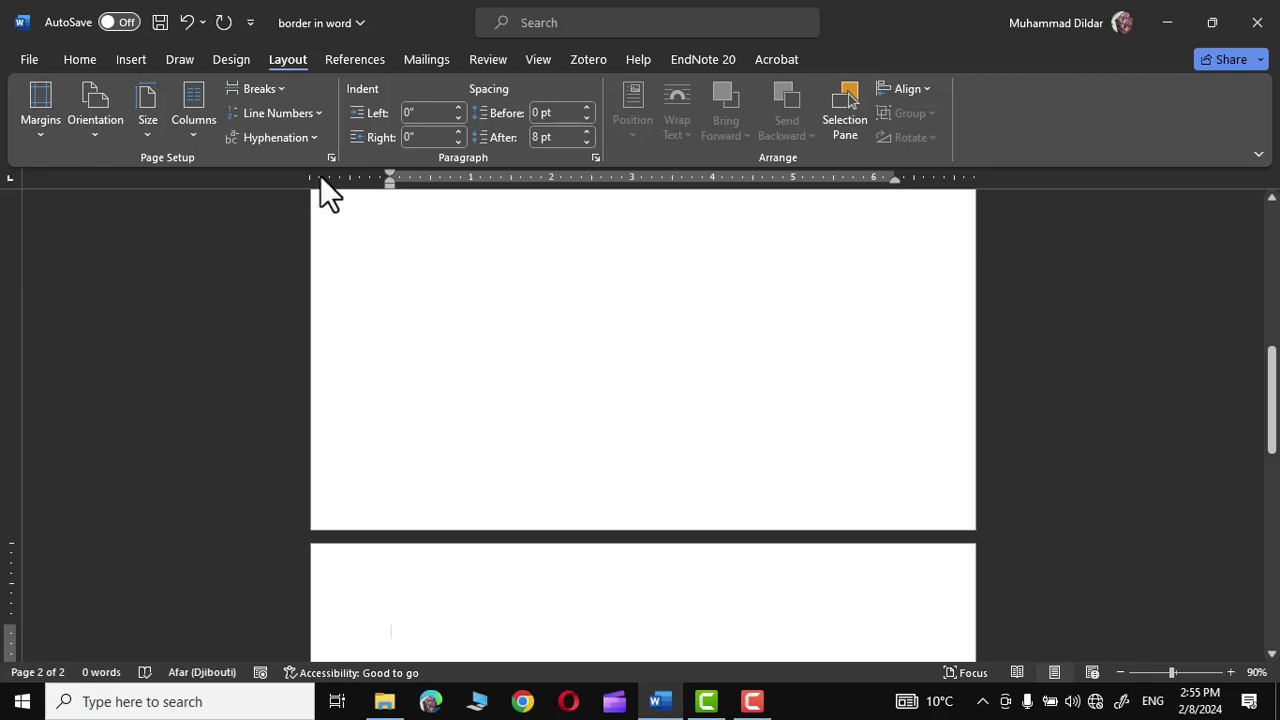
pyautogui.click(283, 88)
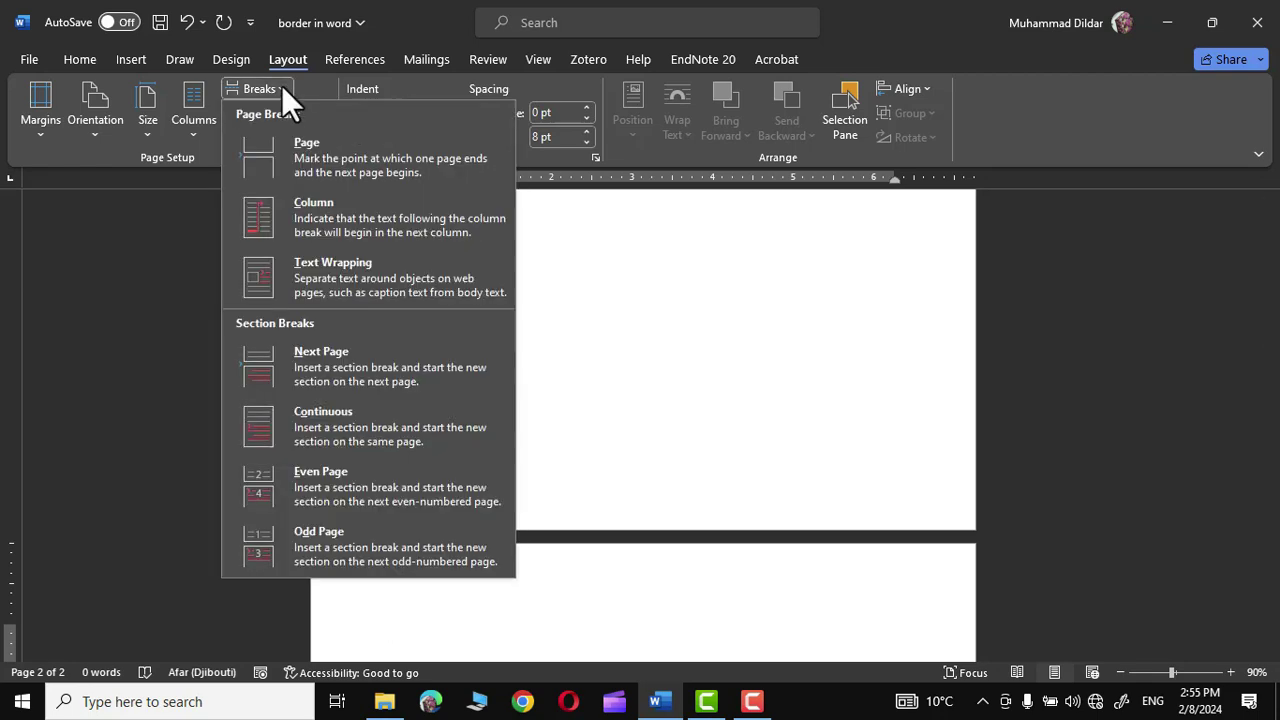
pyautogui.click(332, 364)
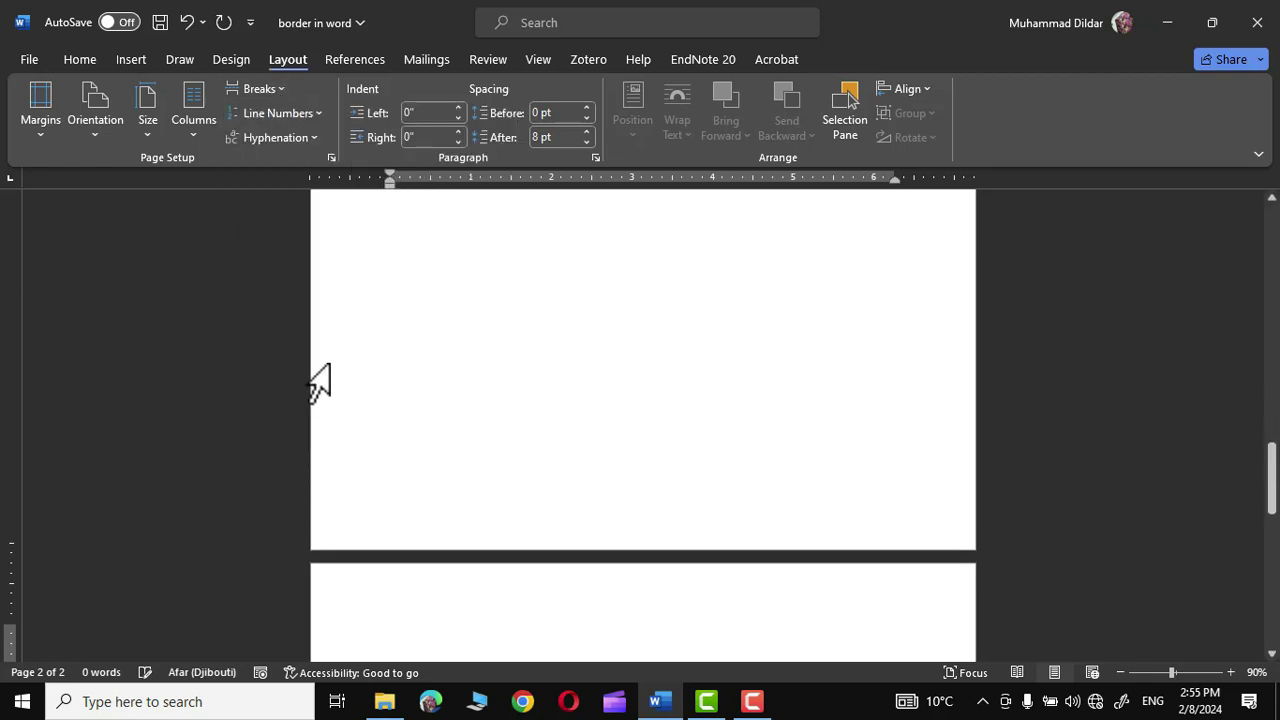
pyautogui.click(1121, 672)
pyautogui.click(1121, 672)
pyautogui.click(1121, 672)
pyautogui.click(1121, 672)
pyautogui.click(1121, 672)
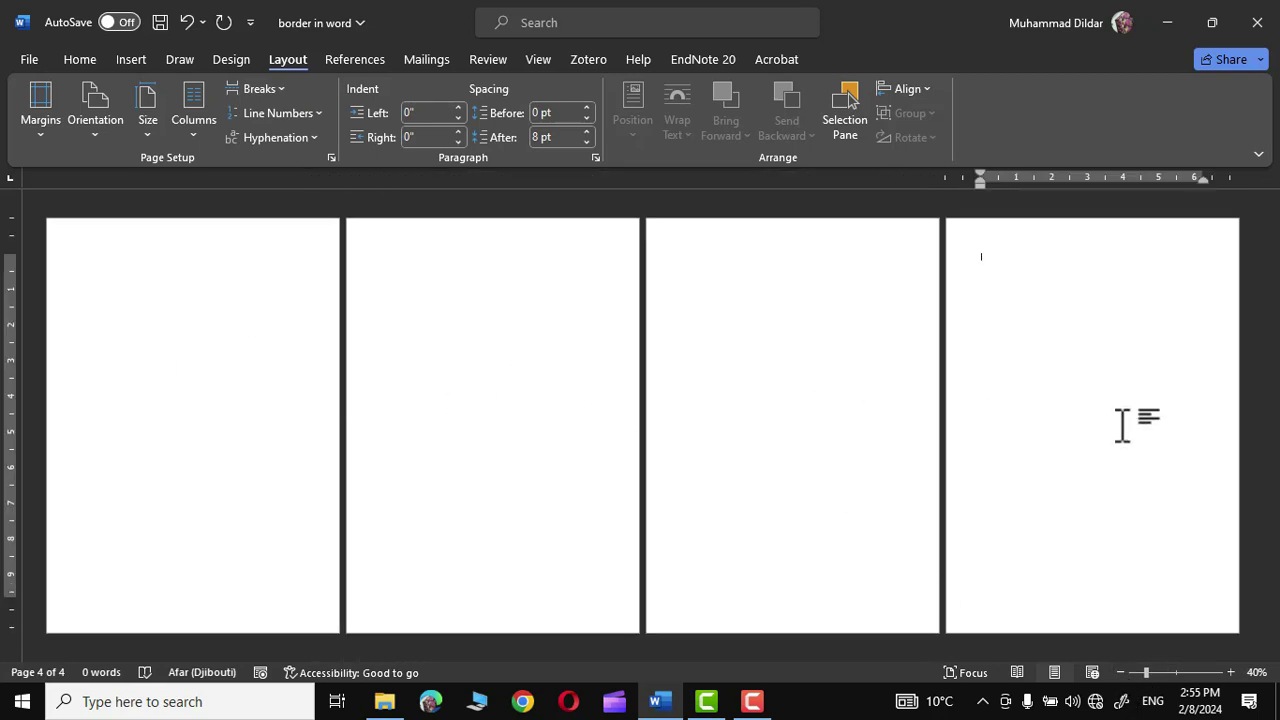
pyautogui.click(197, 440)
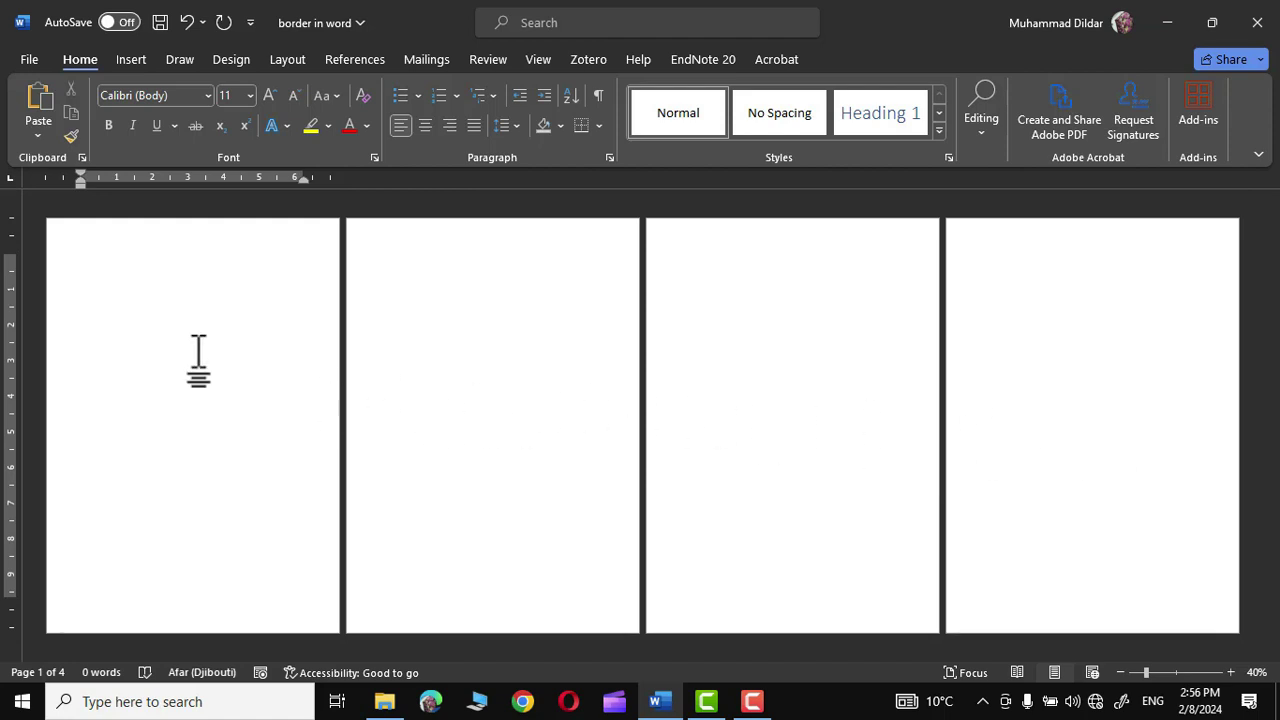
# Open Design > Page Borders and look through the Borders, Page Border and Shading tabs.
pyautogui.click(237, 59)
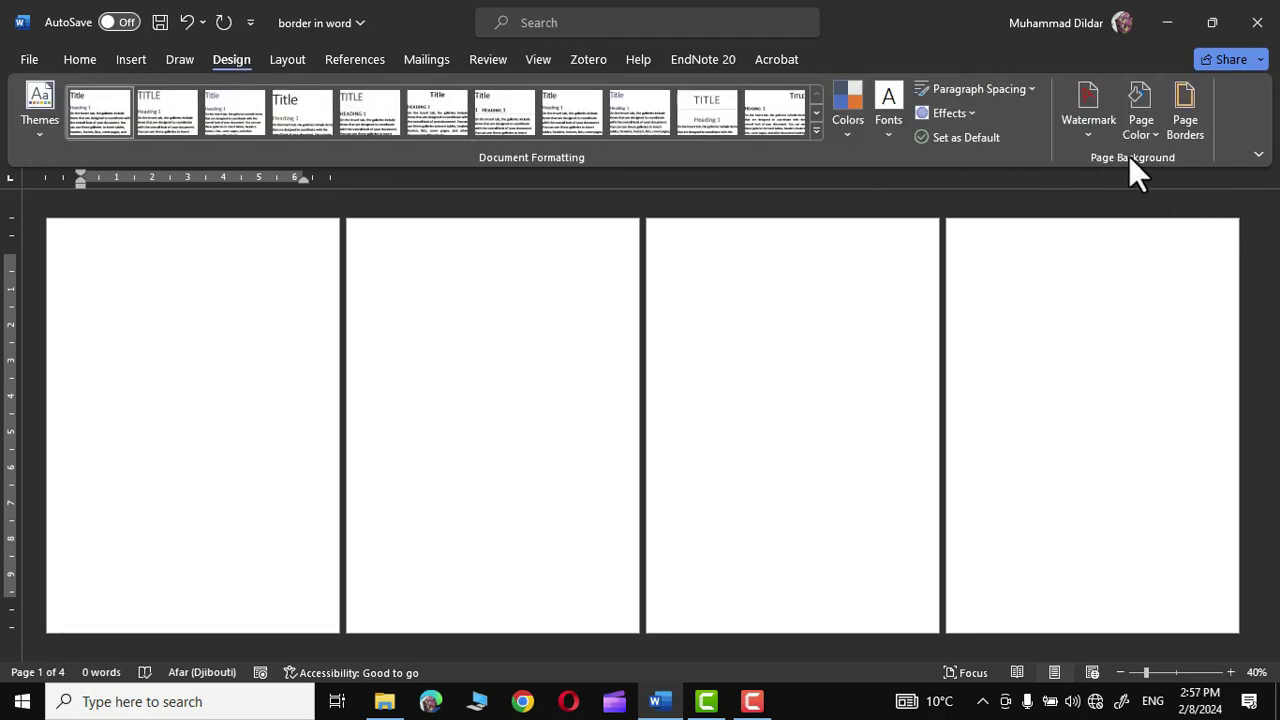
pyautogui.click(1187, 111)
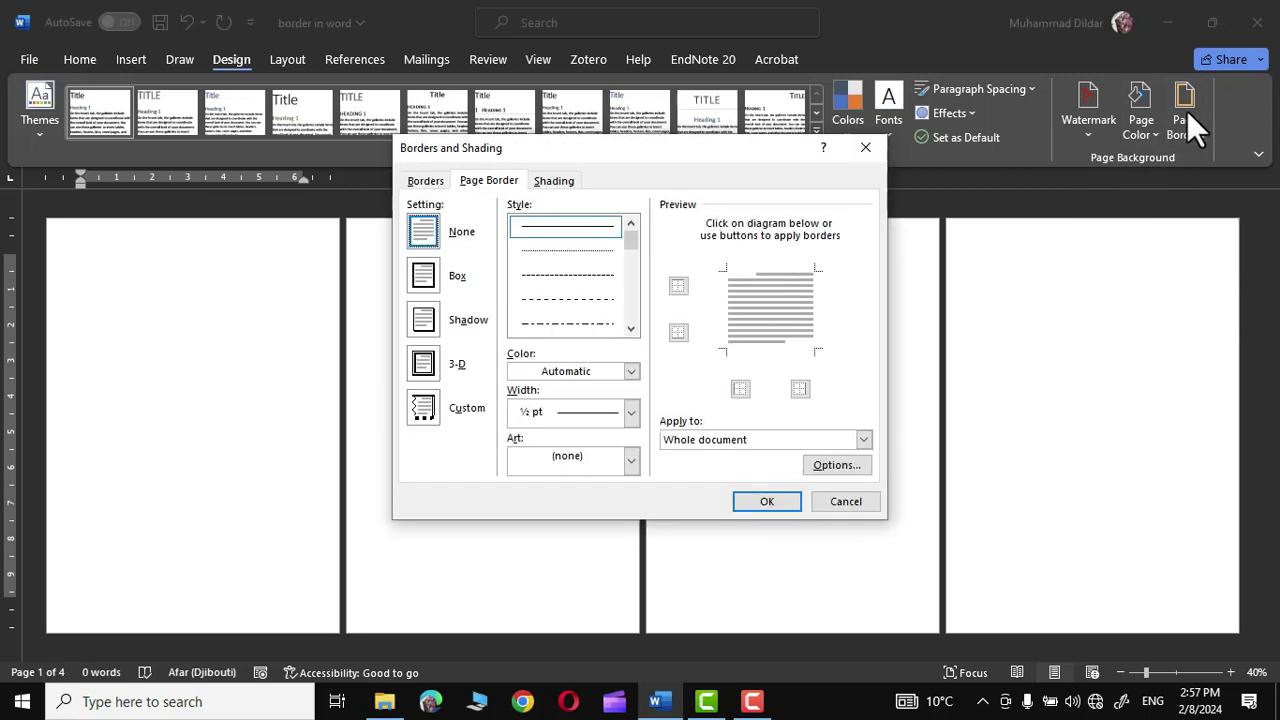
pyautogui.moveTo(709, 154); pyautogui.dragTo(775, 156)
pyautogui.click(490, 183)
pyautogui.moveTo(815, 238); pyautogui.dragTo(814, 351)
pyautogui.click(616, 153)
pyautogui.scroll(-2, 806, 251)
pyautogui.click(705, 155)
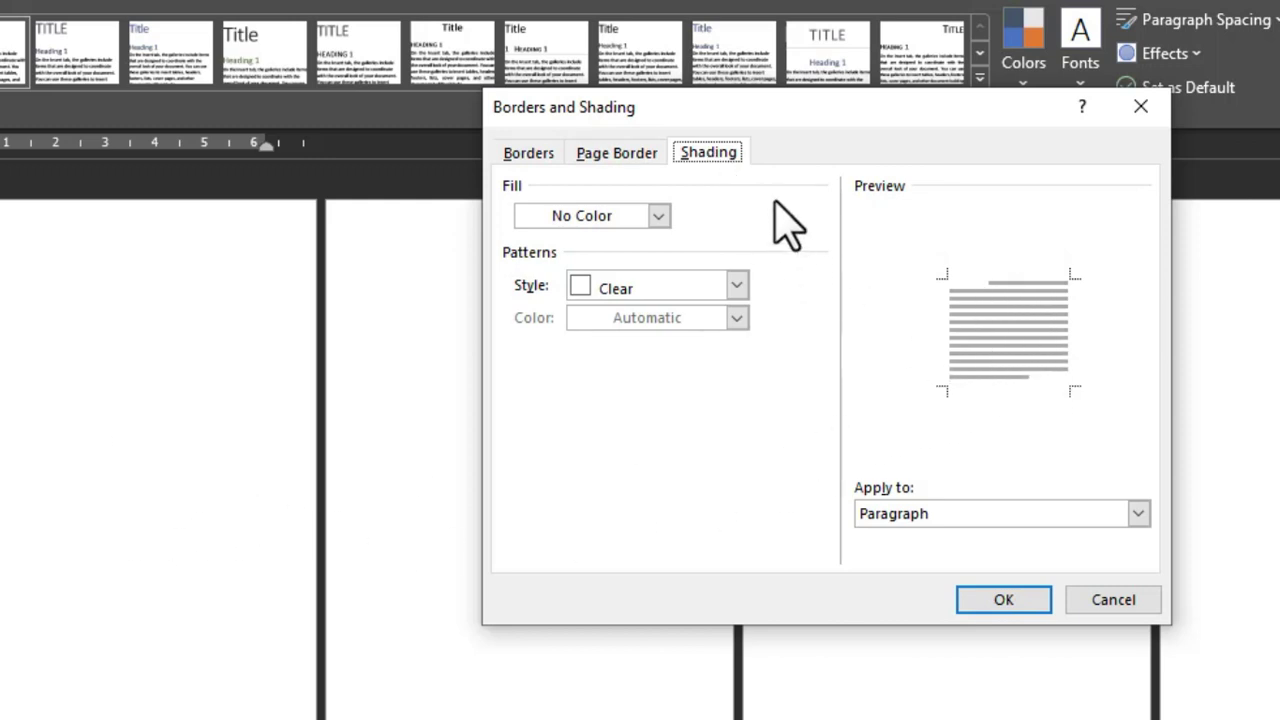
pyautogui.hotkey('ctrl', 'Tab')
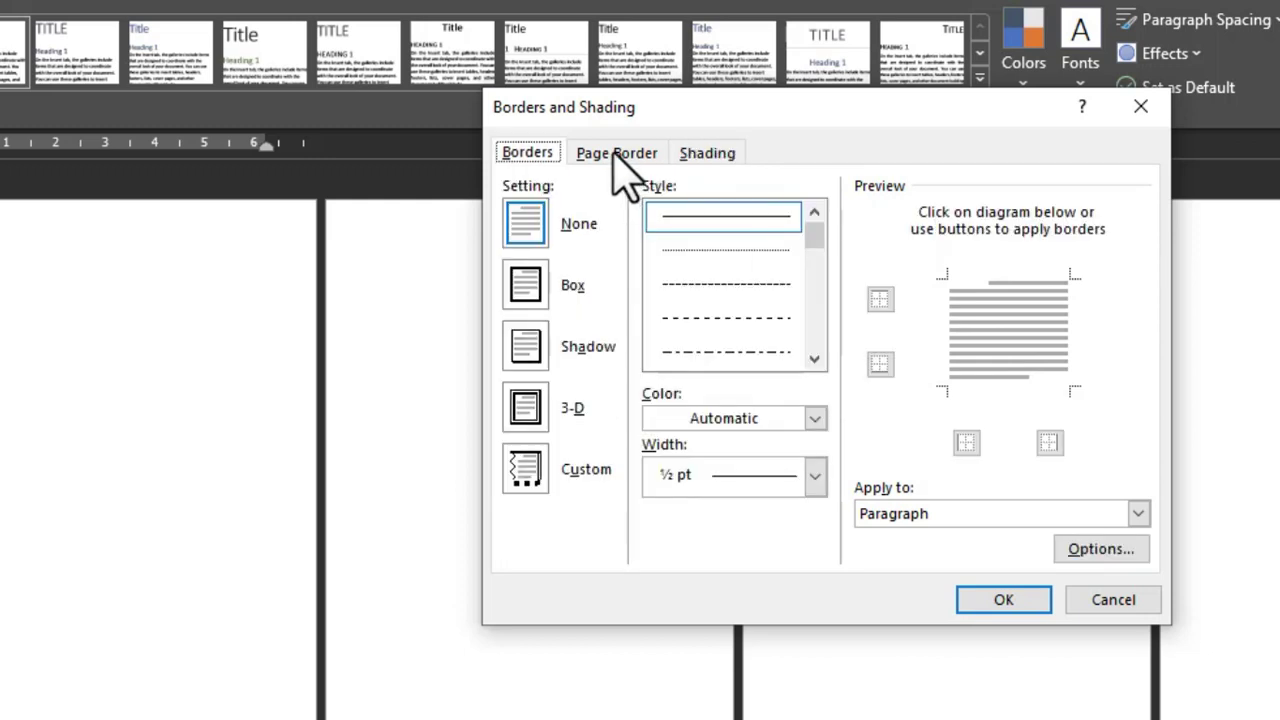
pyautogui.click(620, 160)
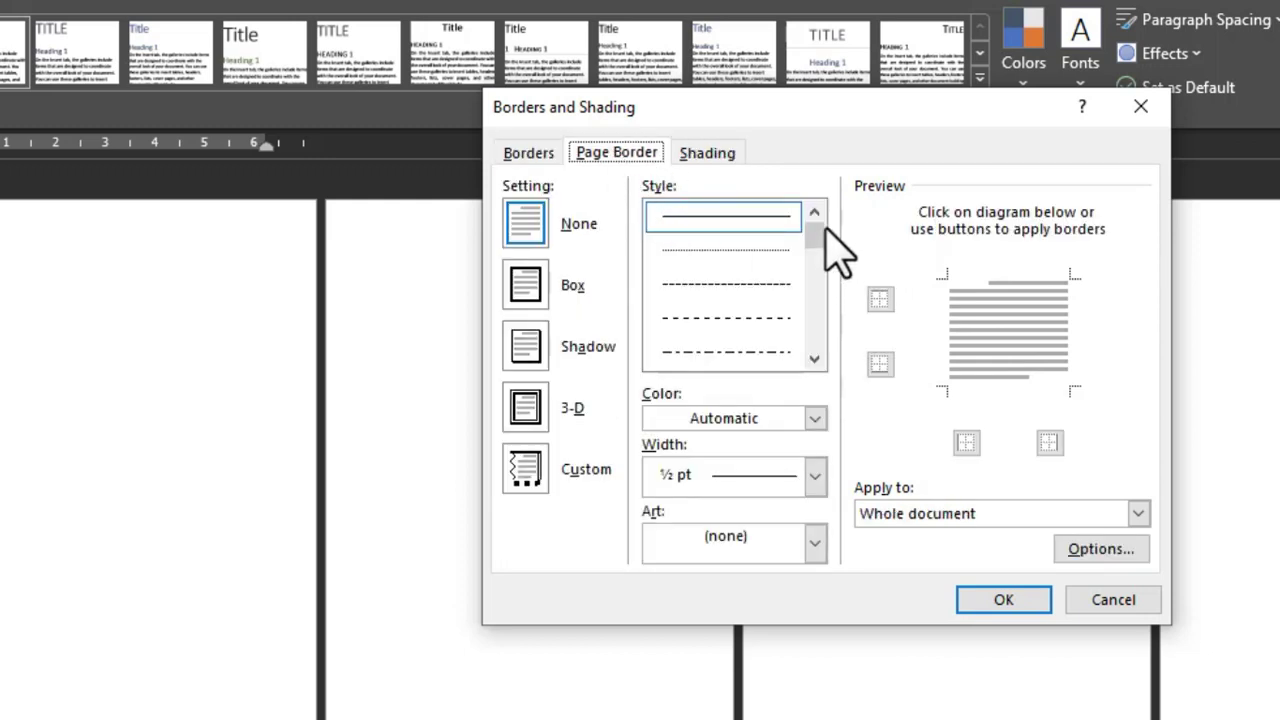
# Choose a thick triple-line style in red at 3 pt width for the whole document.
pyautogui.moveTo(822, 230); pyautogui.dragTo(749, 271)
pyautogui.click(749, 271)
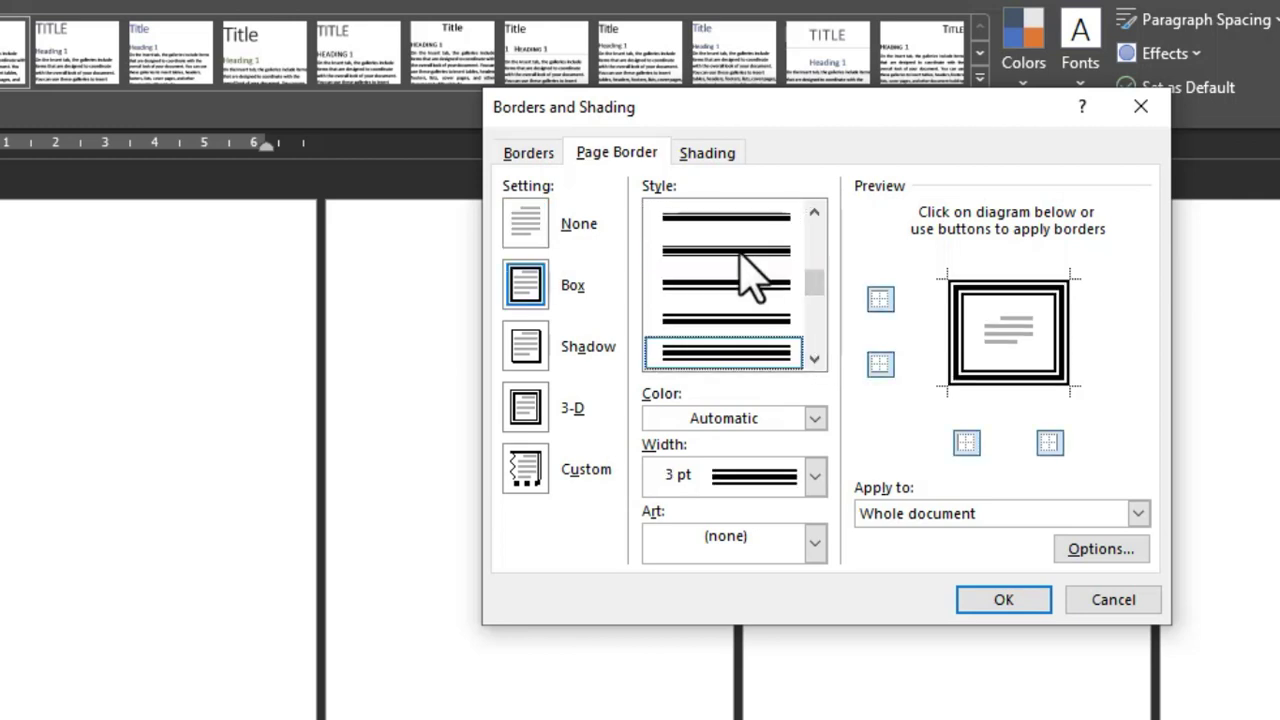
pyautogui.click(815, 419)
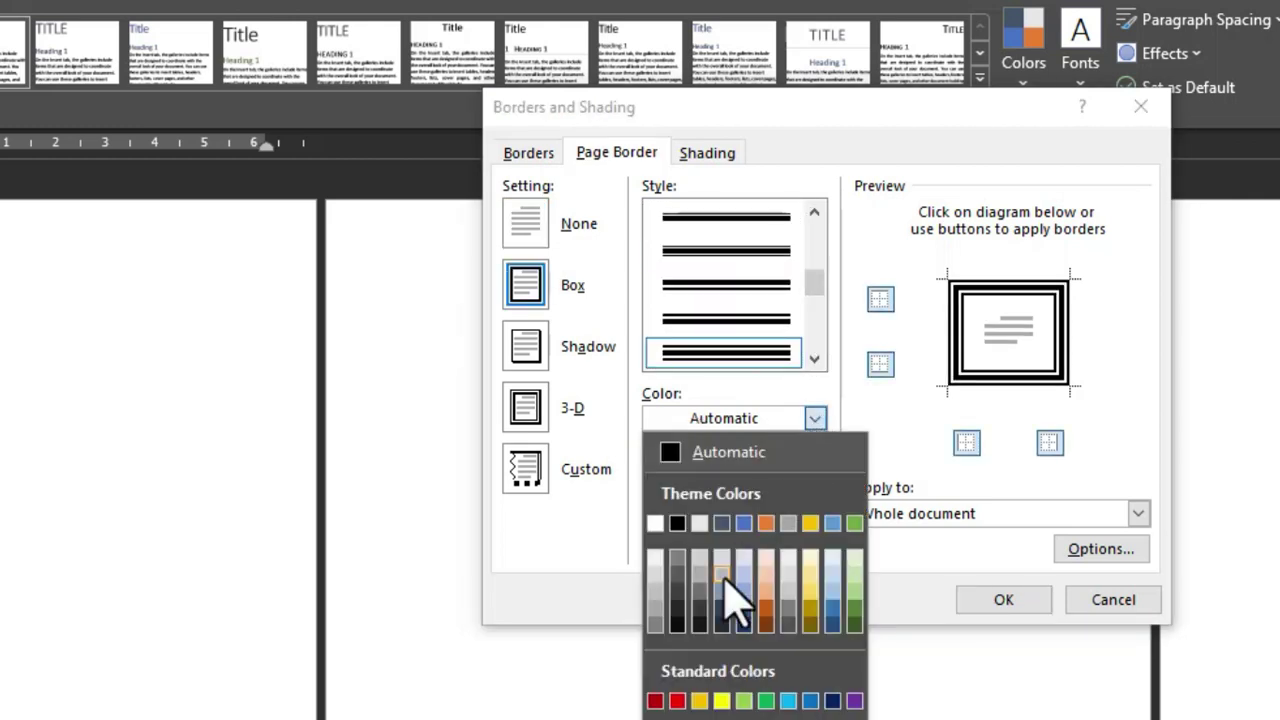
pyautogui.click(677, 701)
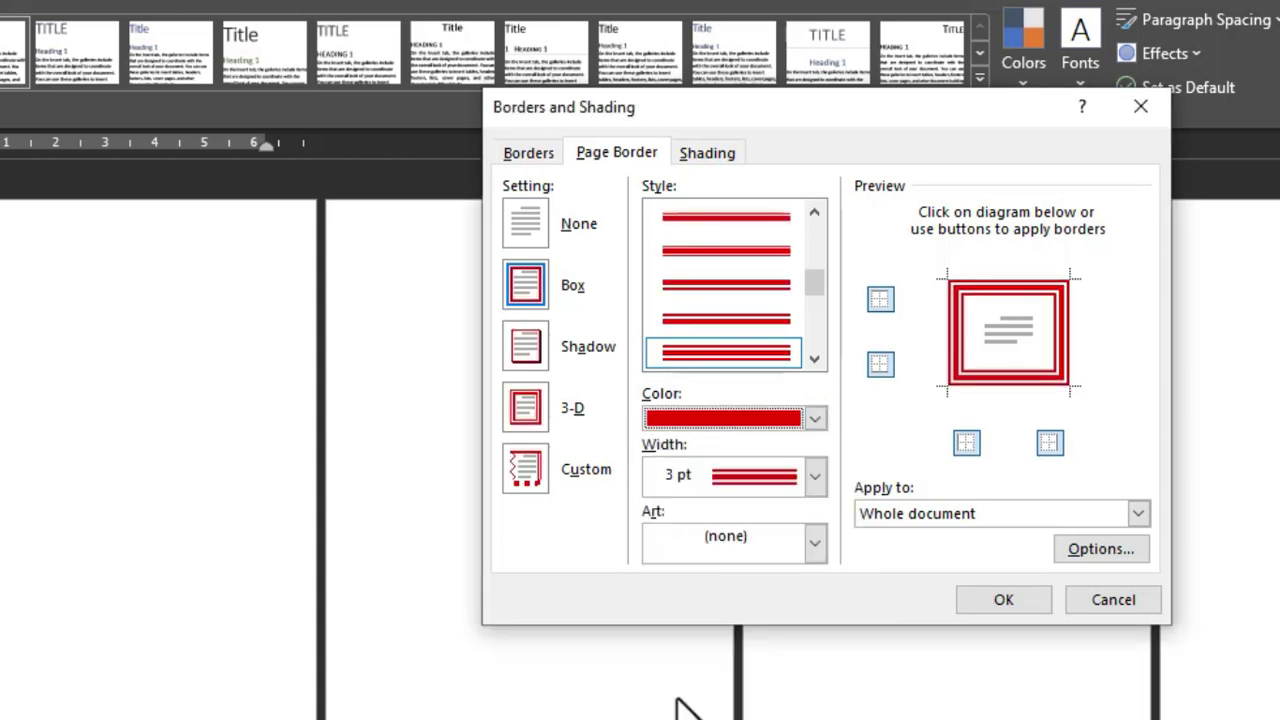
pyautogui.click(816, 478)
pyautogui.click(816, 478)
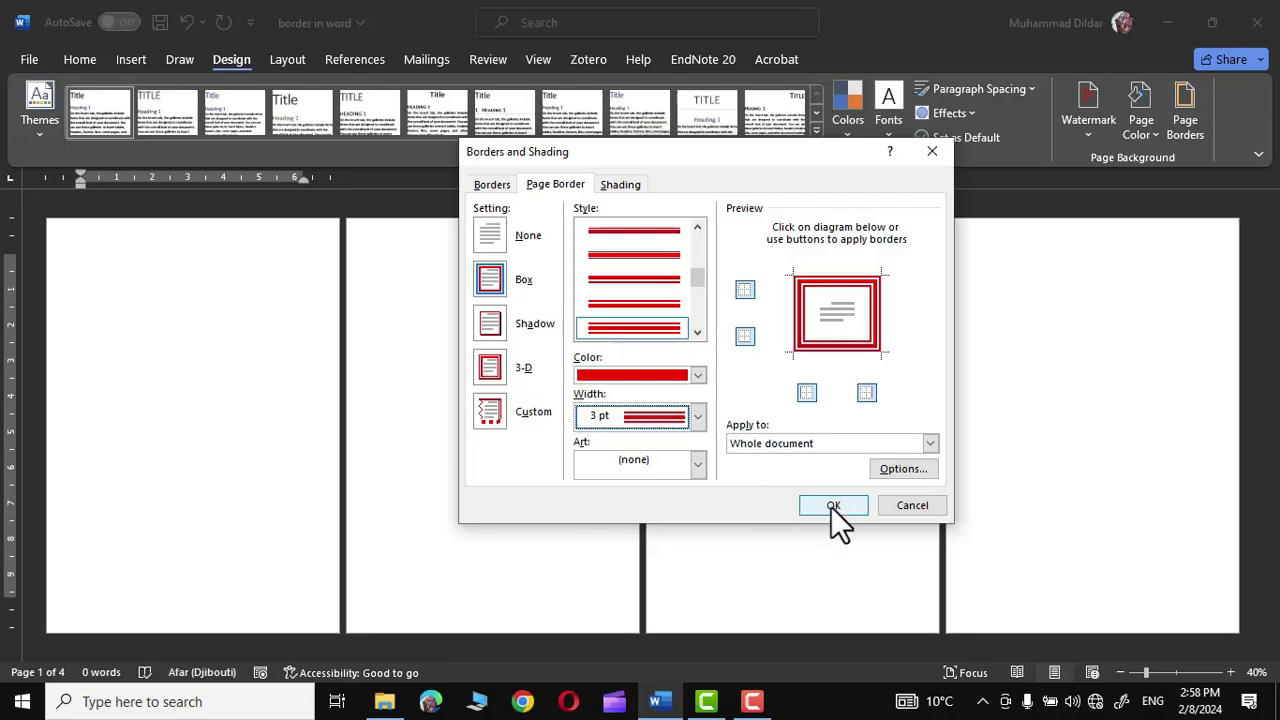
pyautogui.click(1003, 599)
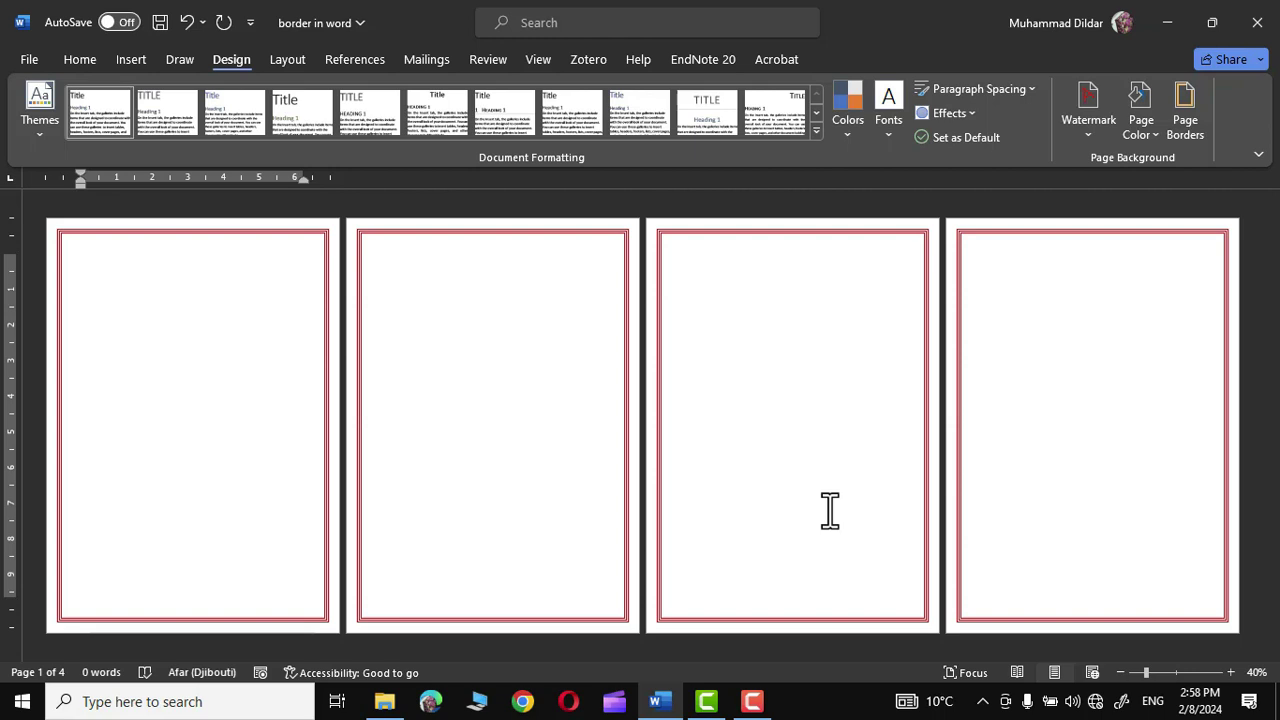
# Undo the red triple-line page border with Ctrl+Z.
pyautogui.hotkey('ctrl', 'z')
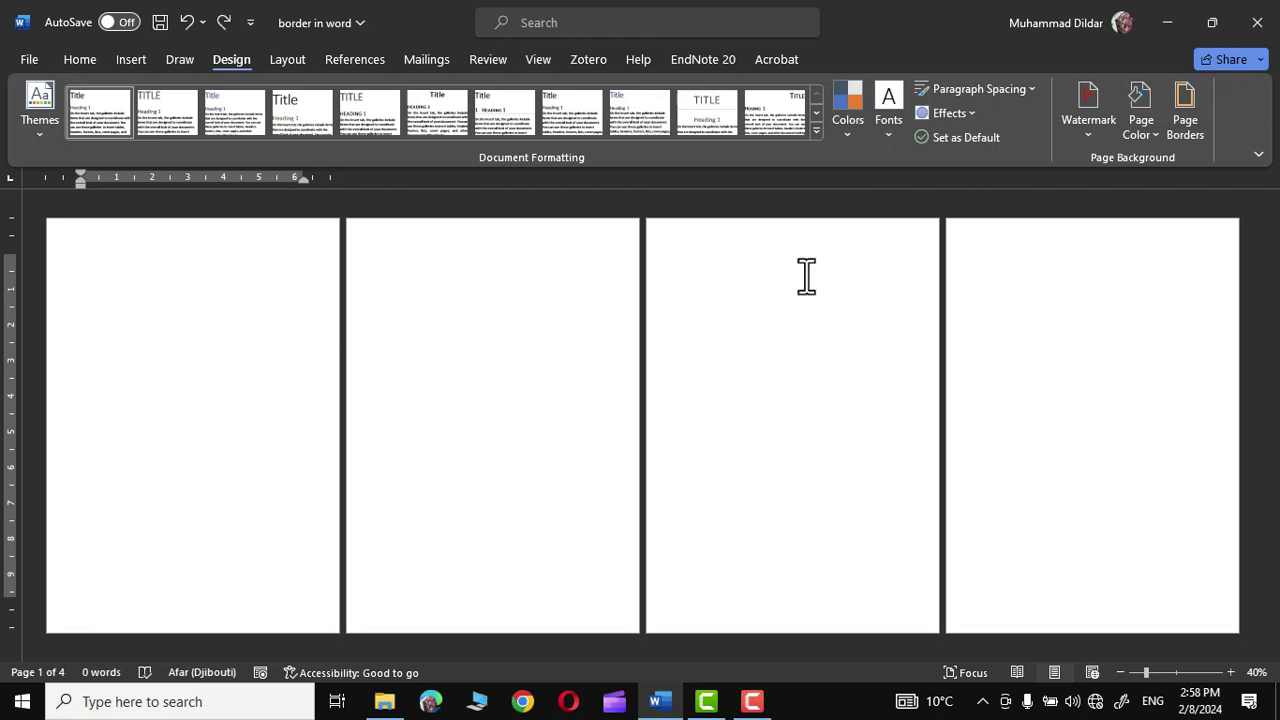
# Apply a dark red 15 pt patterned art border to the first section only.
pyautogui.click(1184, 112)
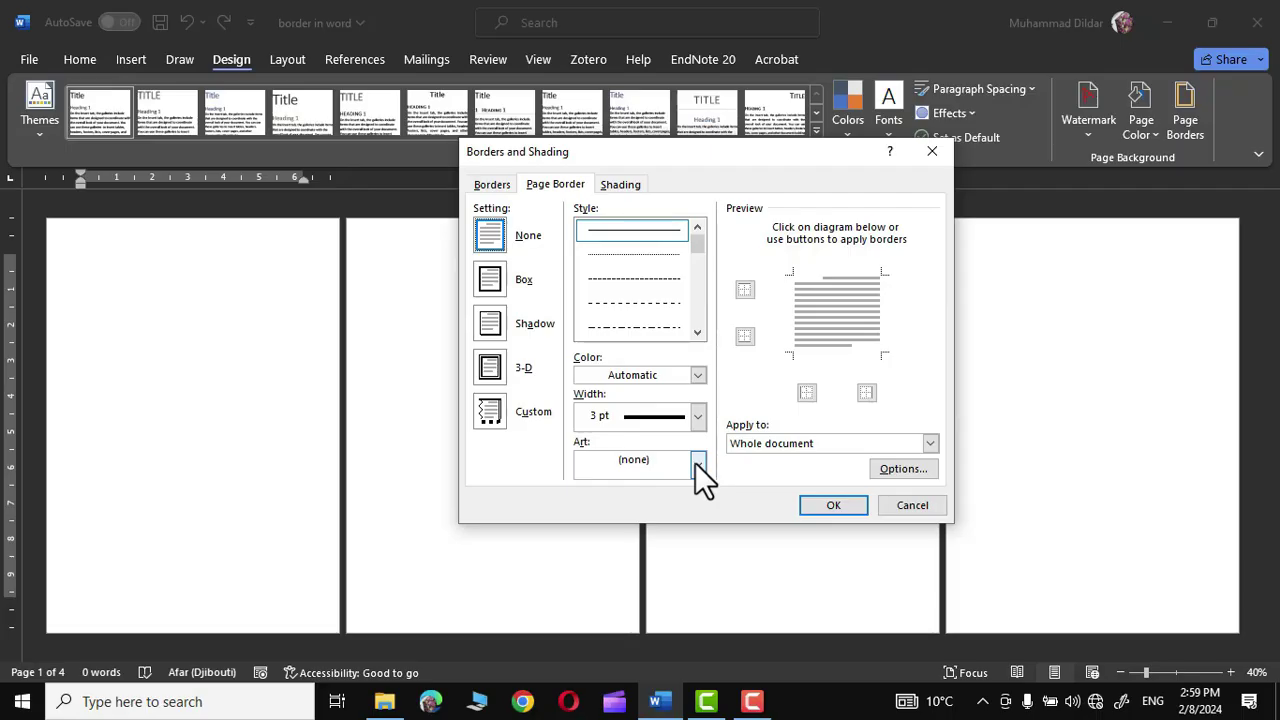
pyautogui.click(697, 462)
pyautogui.moveTo(696, 501); pyautogui.dragTo(673, 584)
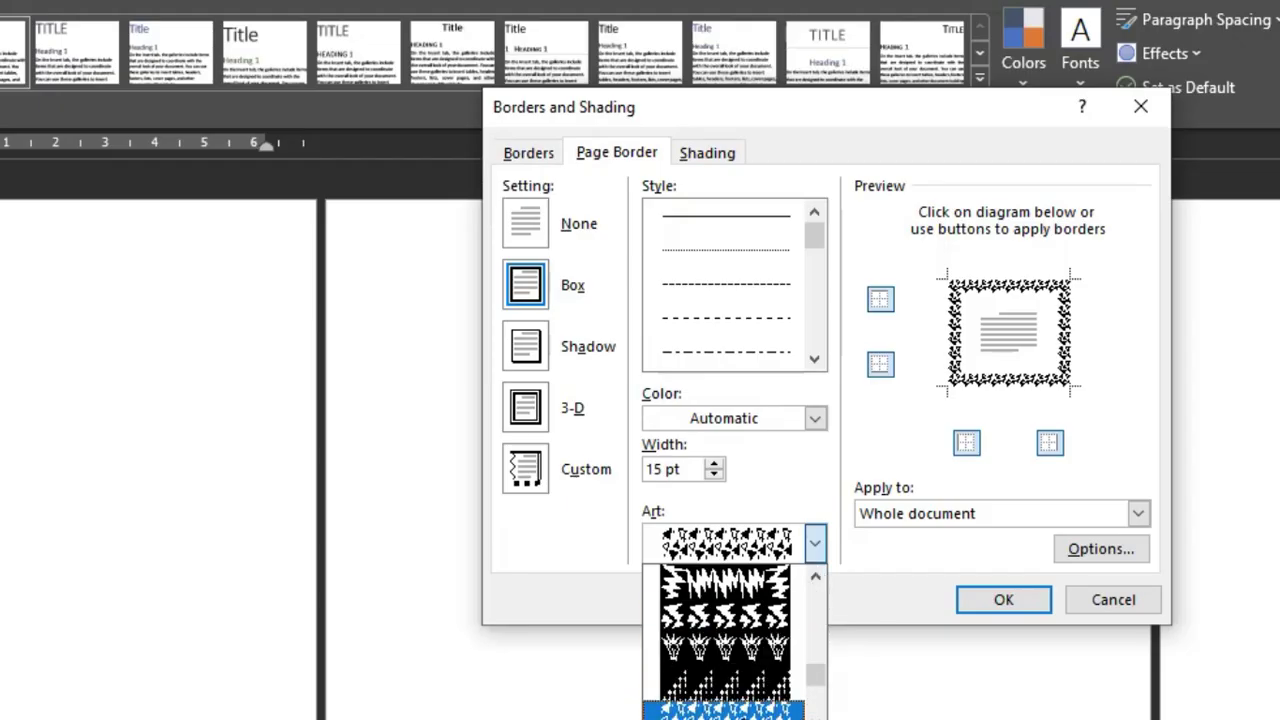
pyautogui.click(724, 710)
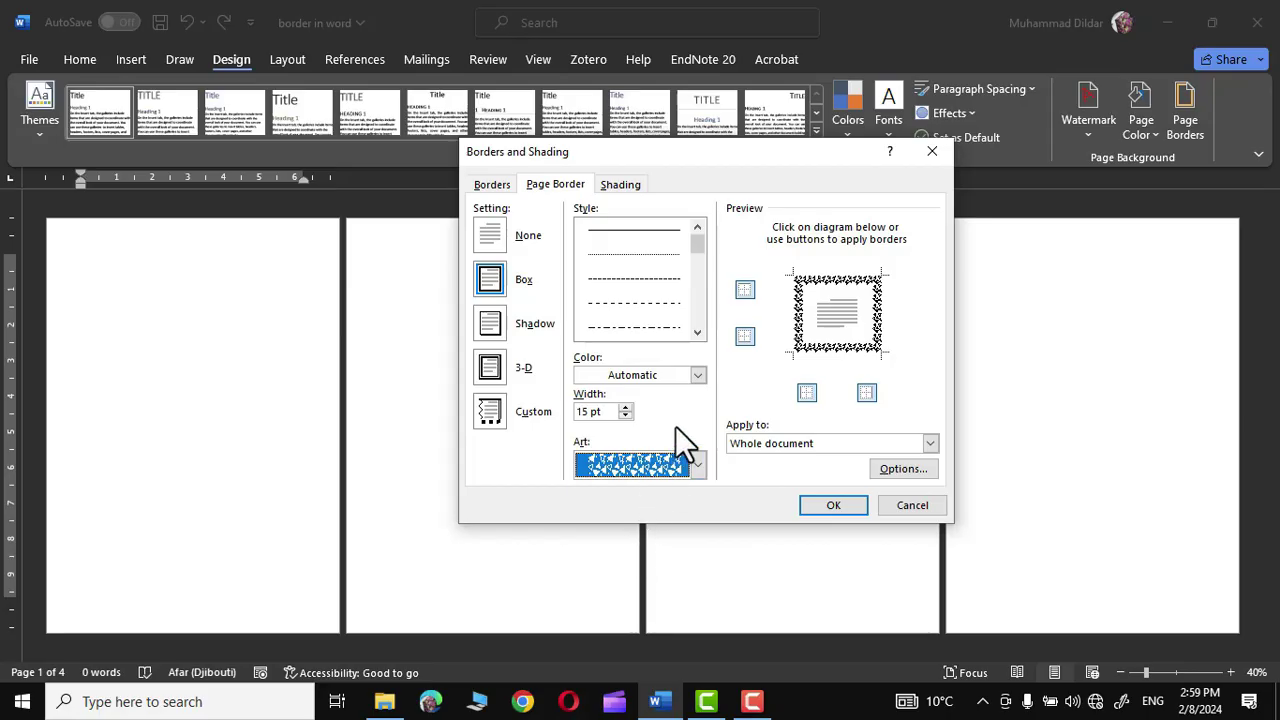
pyautogui.click(698, 375)
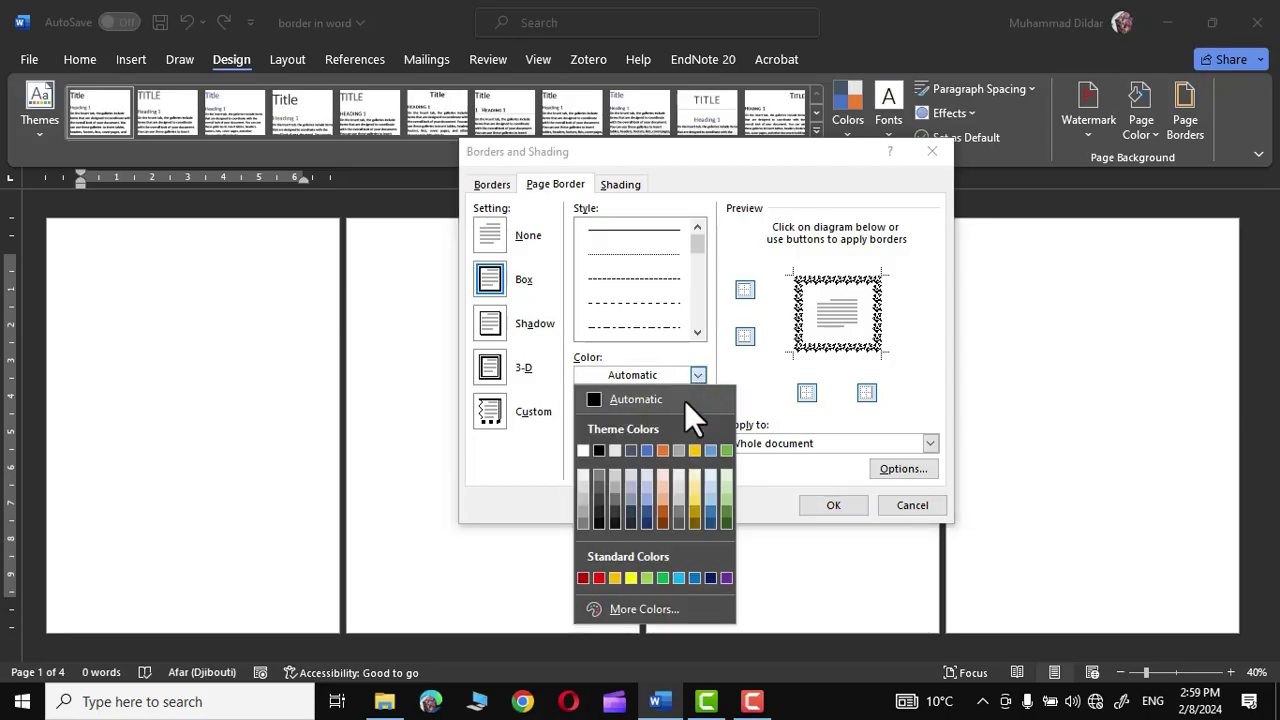
pyautogui.click(583, 578)
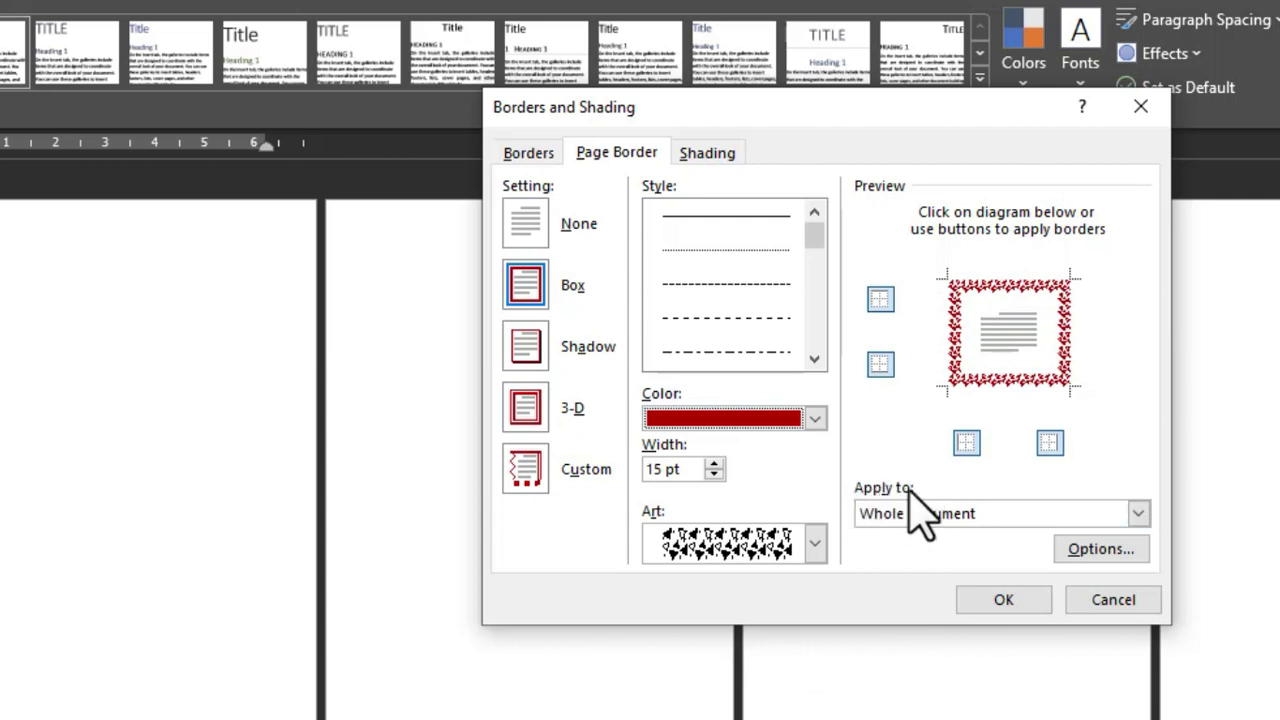
pyautogui.click(1138, 513)
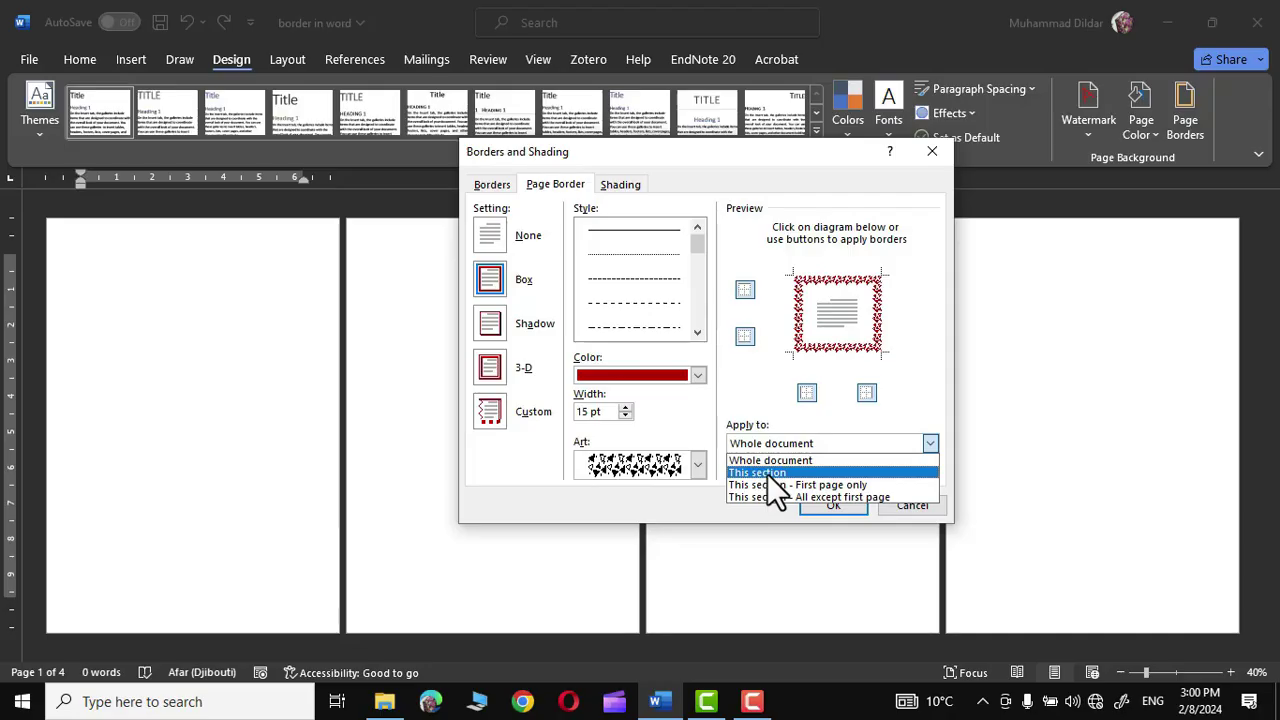
pyautogui.click(911, 555)
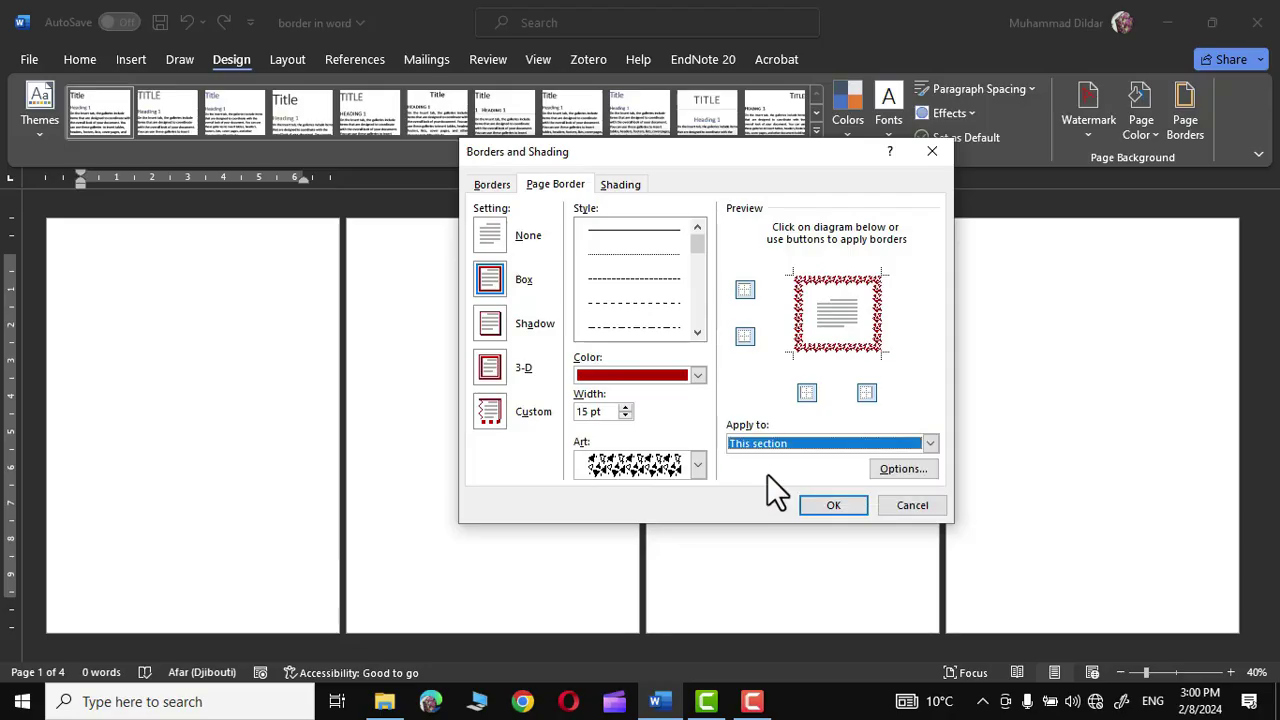
pyautogui.click(833, 505)
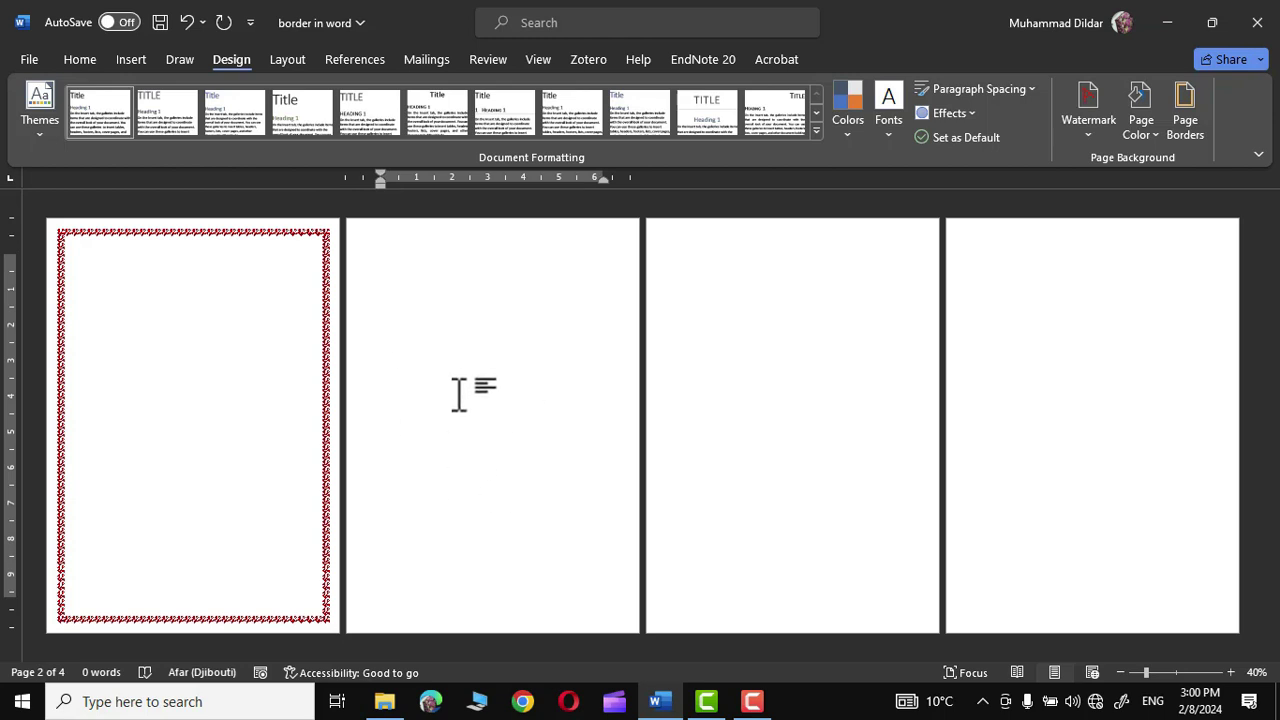
# Pick a black-and-white art border, colour it red and widen it to 22 pt.
pyautogui.click(1182, 123)
pyautogui.click(697, 463)
pyautogui.scroll(-5, 694, 470)
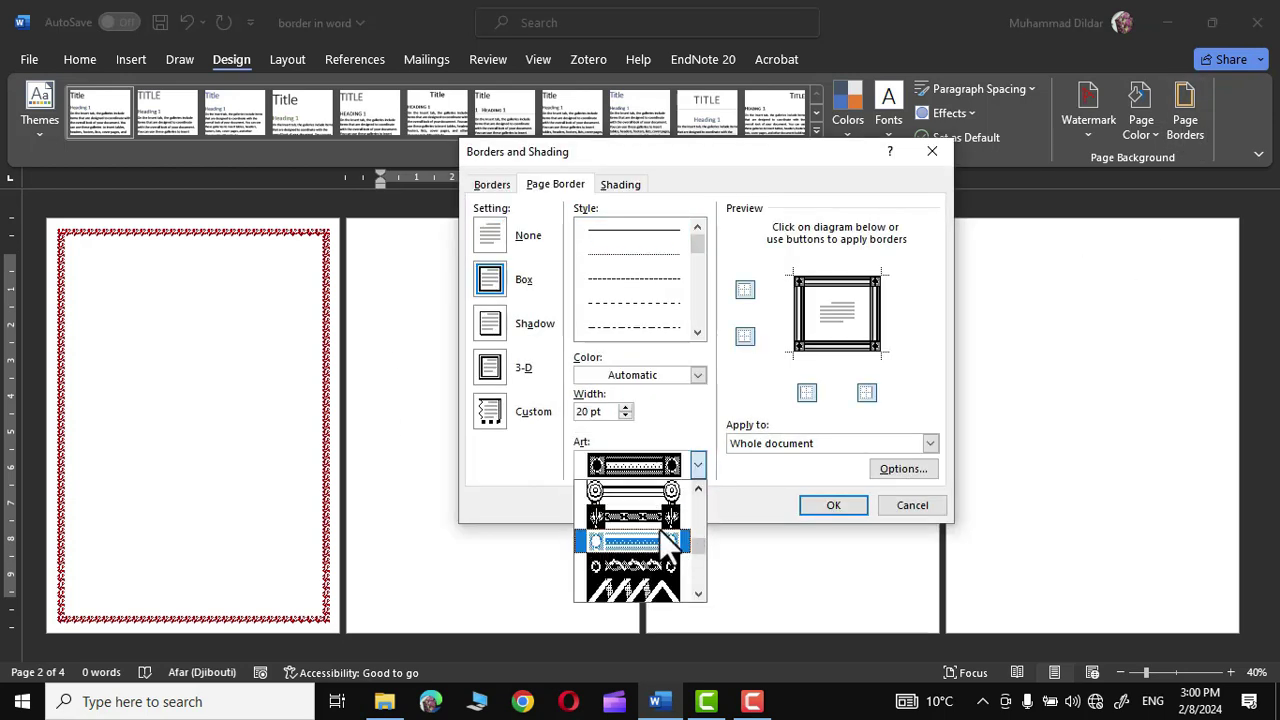
pyautogui.click(649, 537)
pyautogui.click(698, 375)
pyautogui.click(598, 577)
pyautogui.click(625, 406)
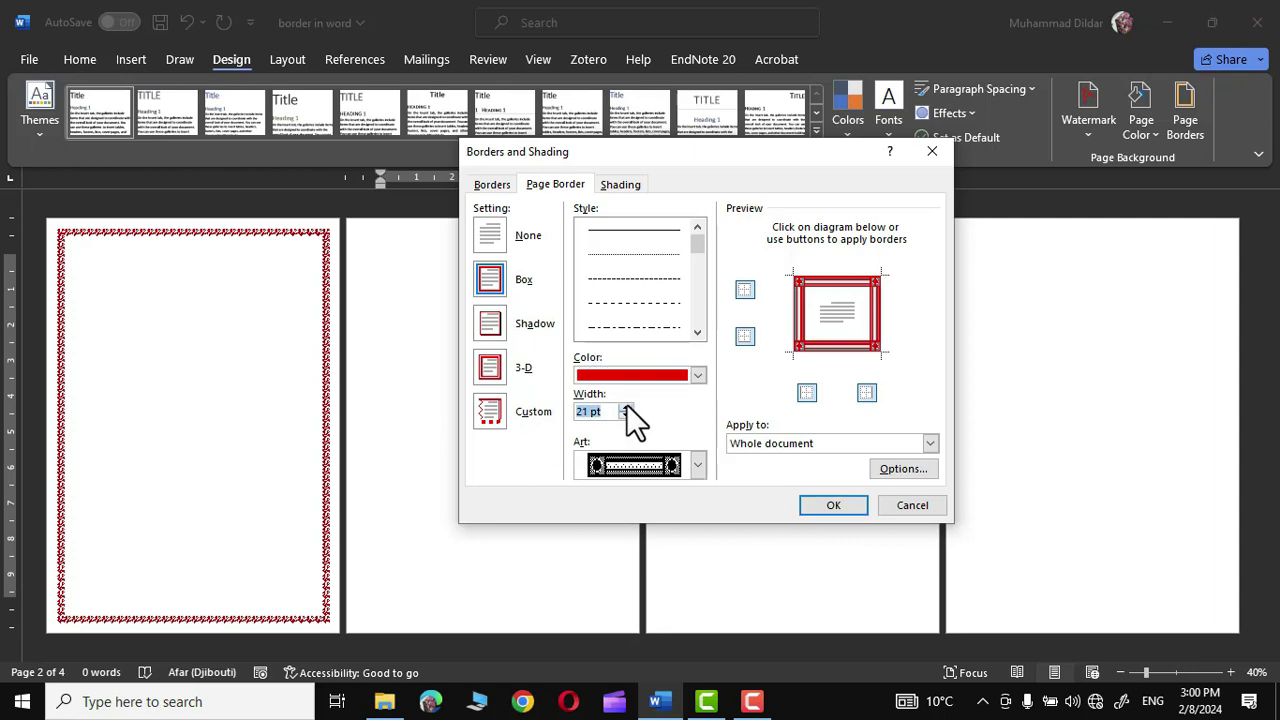
pyautogui.click(625, 407)
# Apply the red art border to page 2's section only, then reopen the border settings.
pyautogui.click(931, 443)
pyautogui.click(931, 443)
pyautogui.click(931, 443)
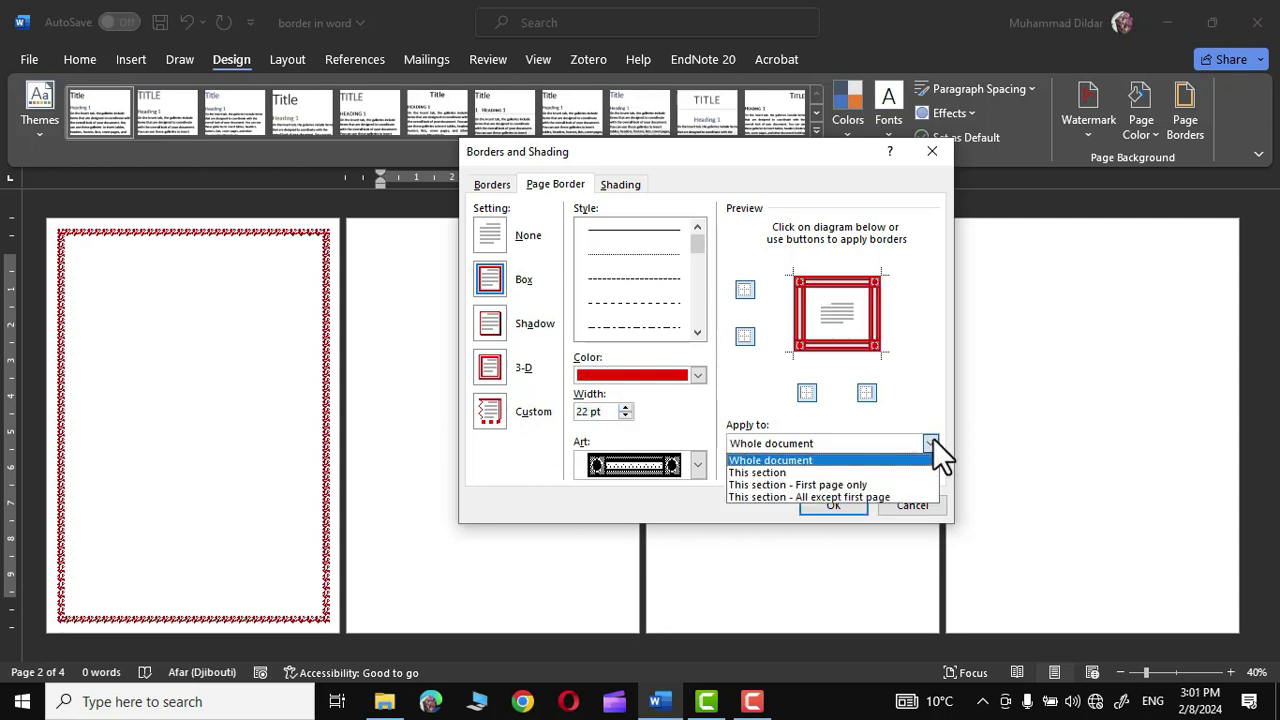
pyautogui.click(768, 471)
pyautogui.click(829, 506)
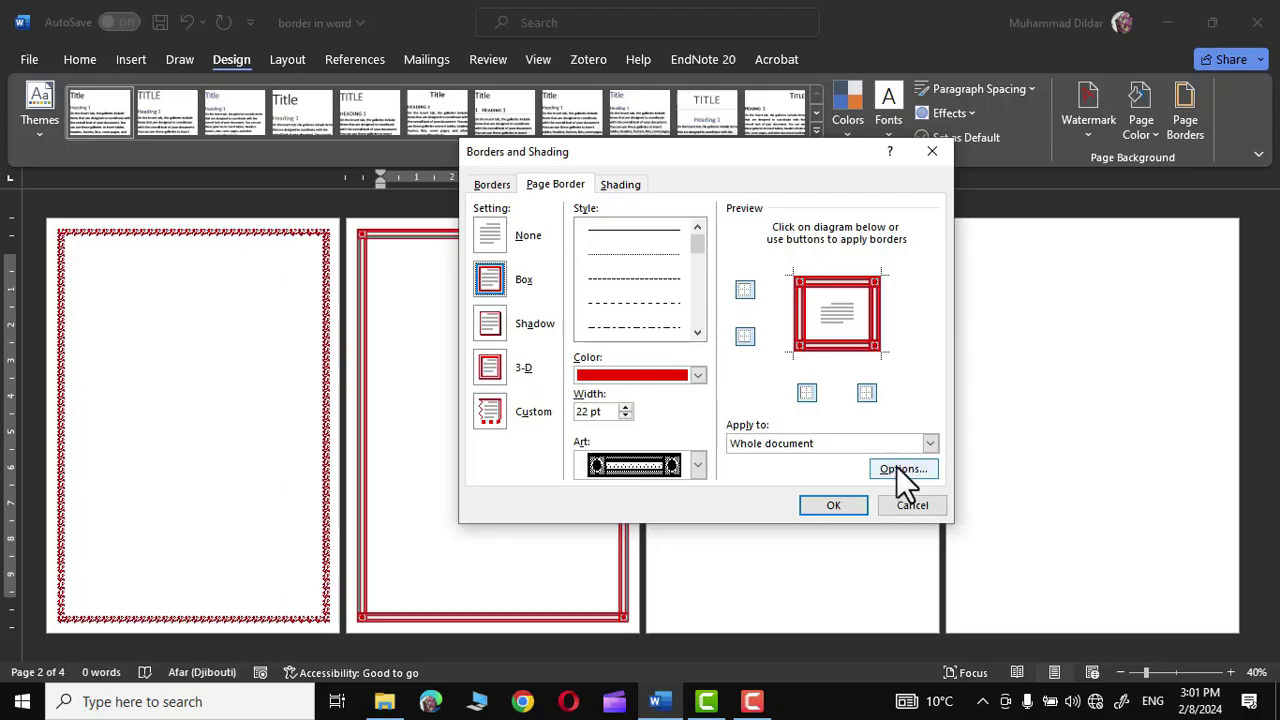
pyautogui.click(896, 467)
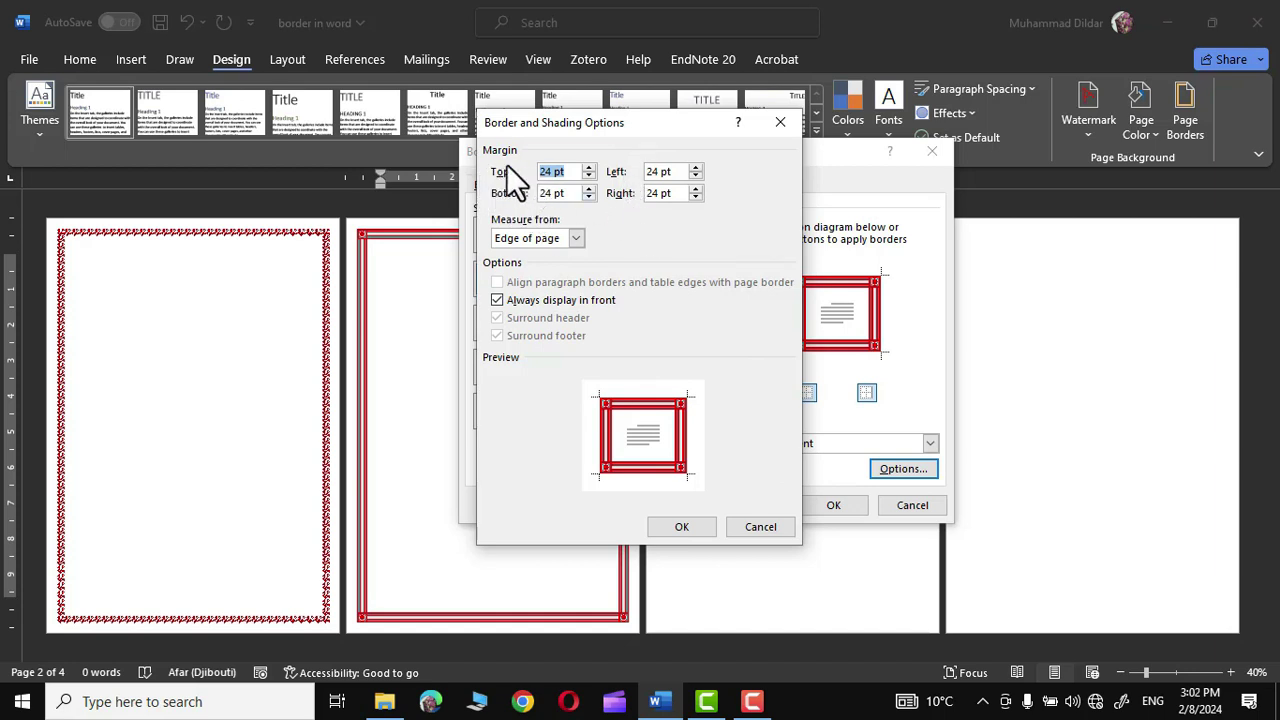
# In the border Options, keep the margin measured from the Edge of page.
pyautogui.click(575, 238)
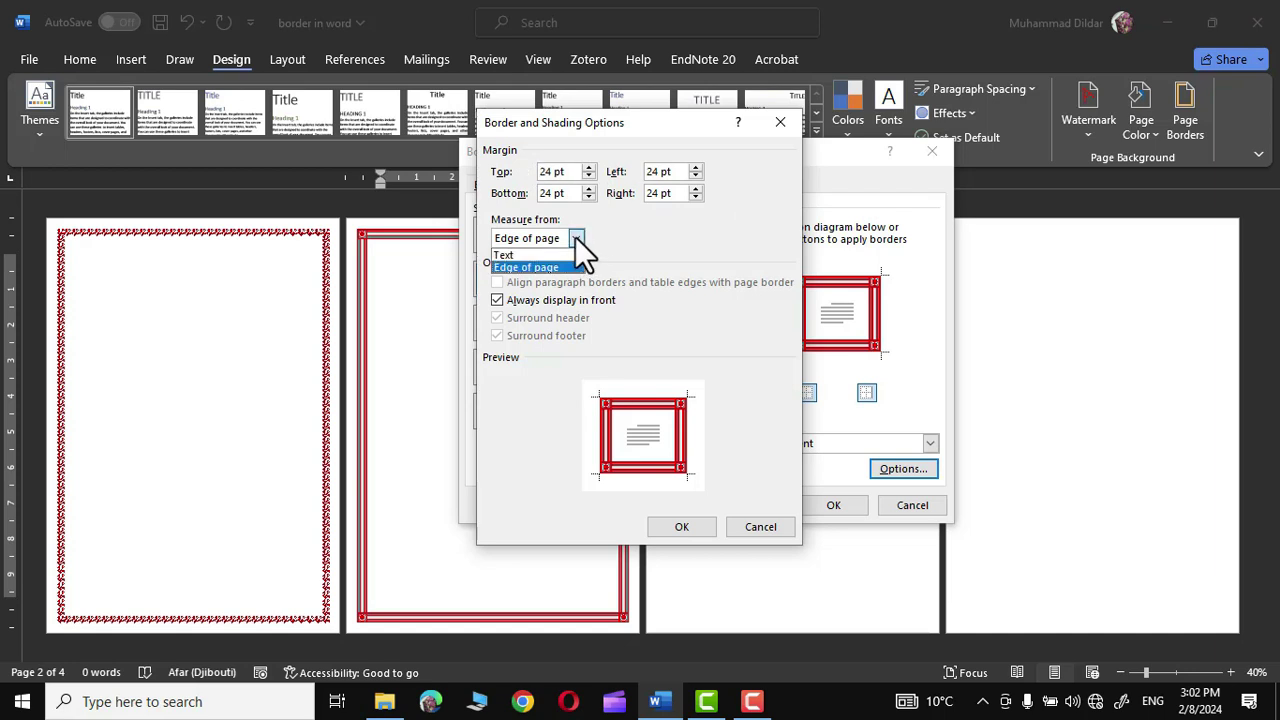
pyautogui.click(520, 267)
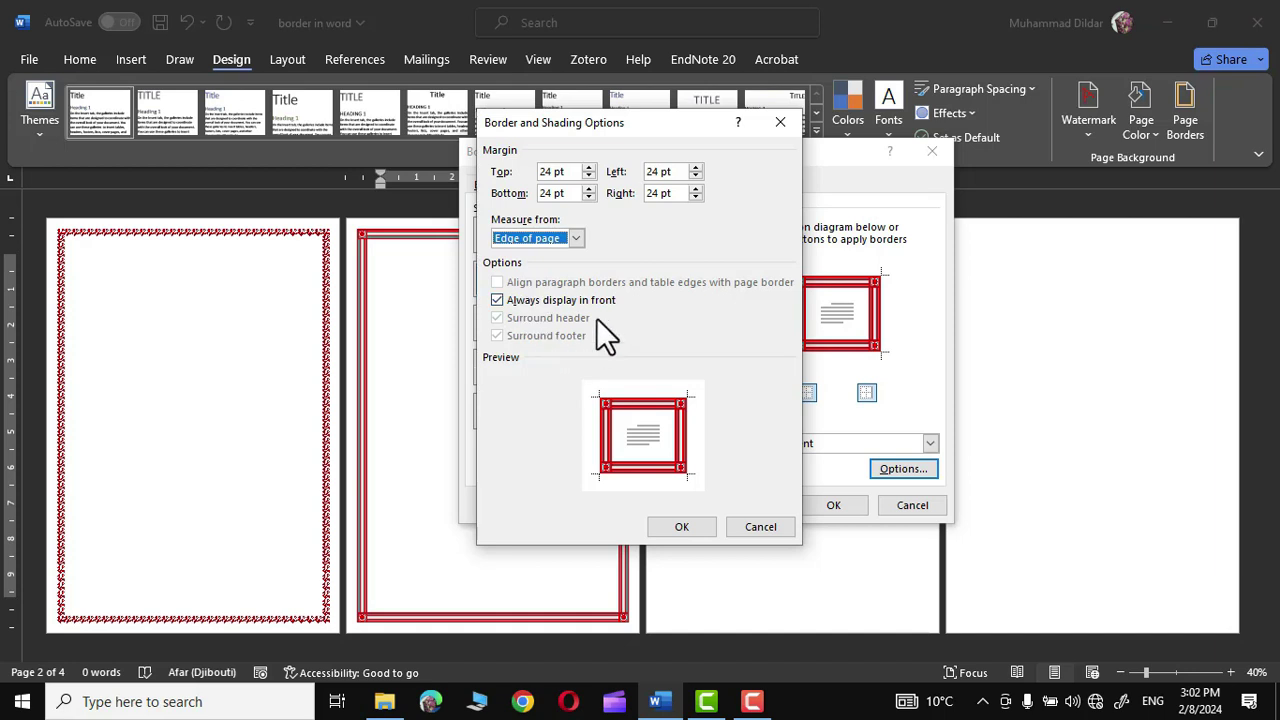
pyautogui.click(681, 526)
# Replace the art with a 3 pt triple-line border applied to this section only.
pyautogui.moveTo(698, 243); pyautogui.dragTo(708, 300)
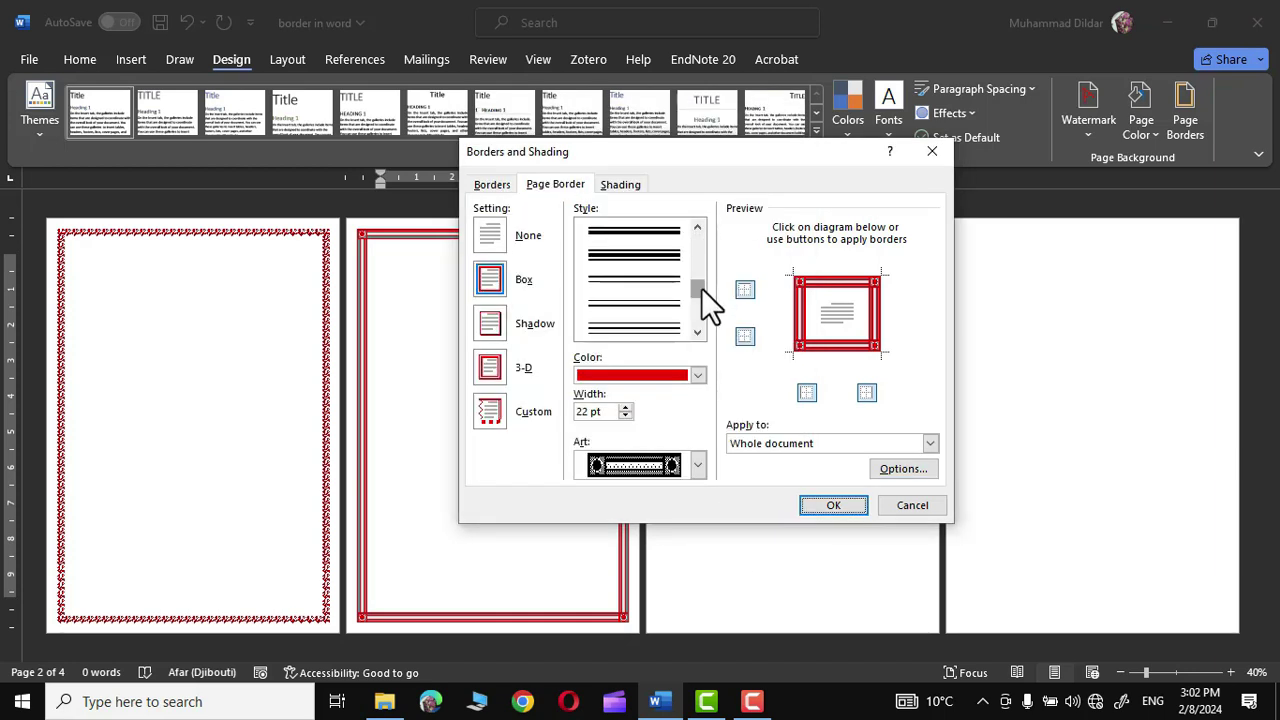
pyautogui.click(650, 276)
pyautogui.click(697, 416)
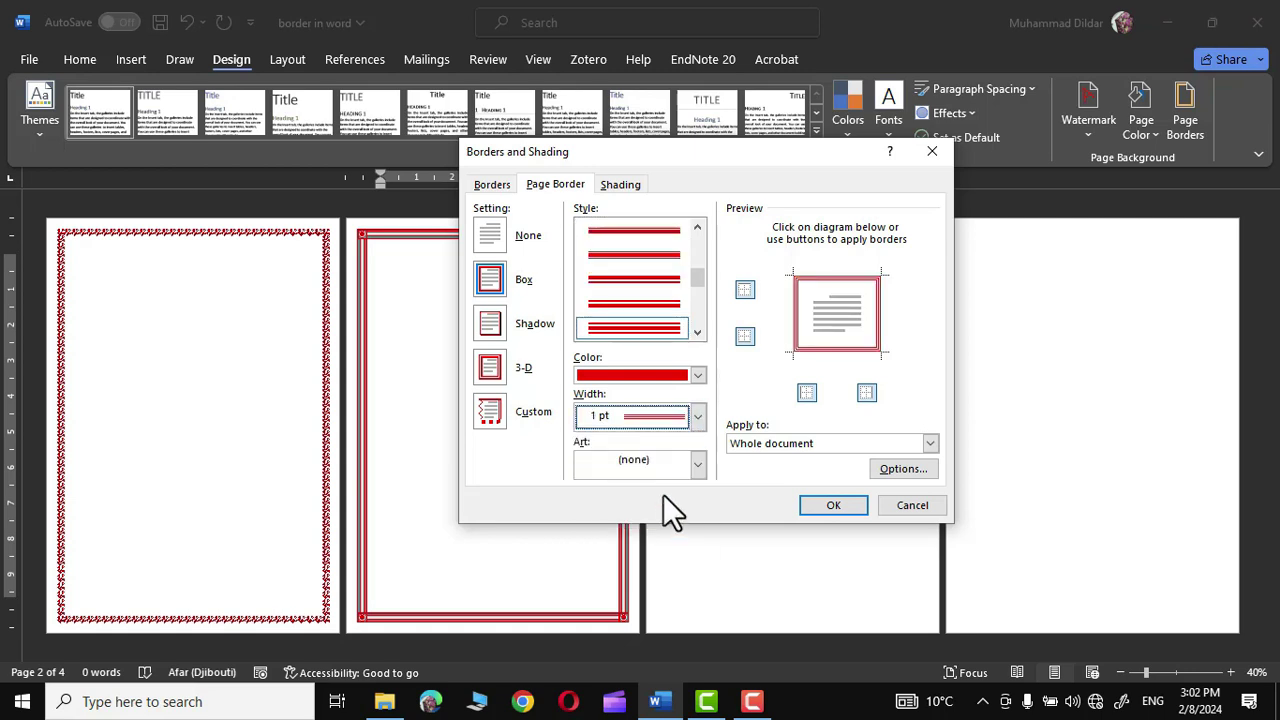
pyautogui.press('Down')
pyautogui.press('Down')
pyautogui.press('Down')
pyautogui.click(930, 443)
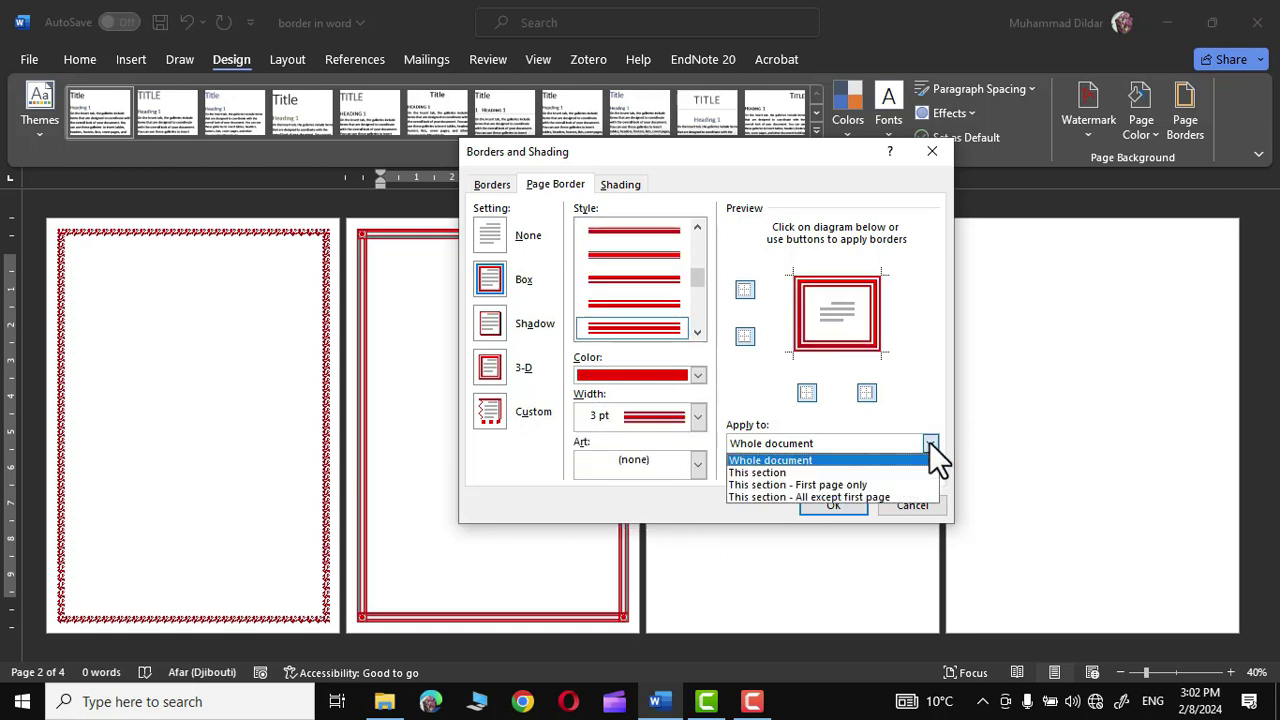
pyautogui.click(771, 472)
pyautogui.click(834, 505)
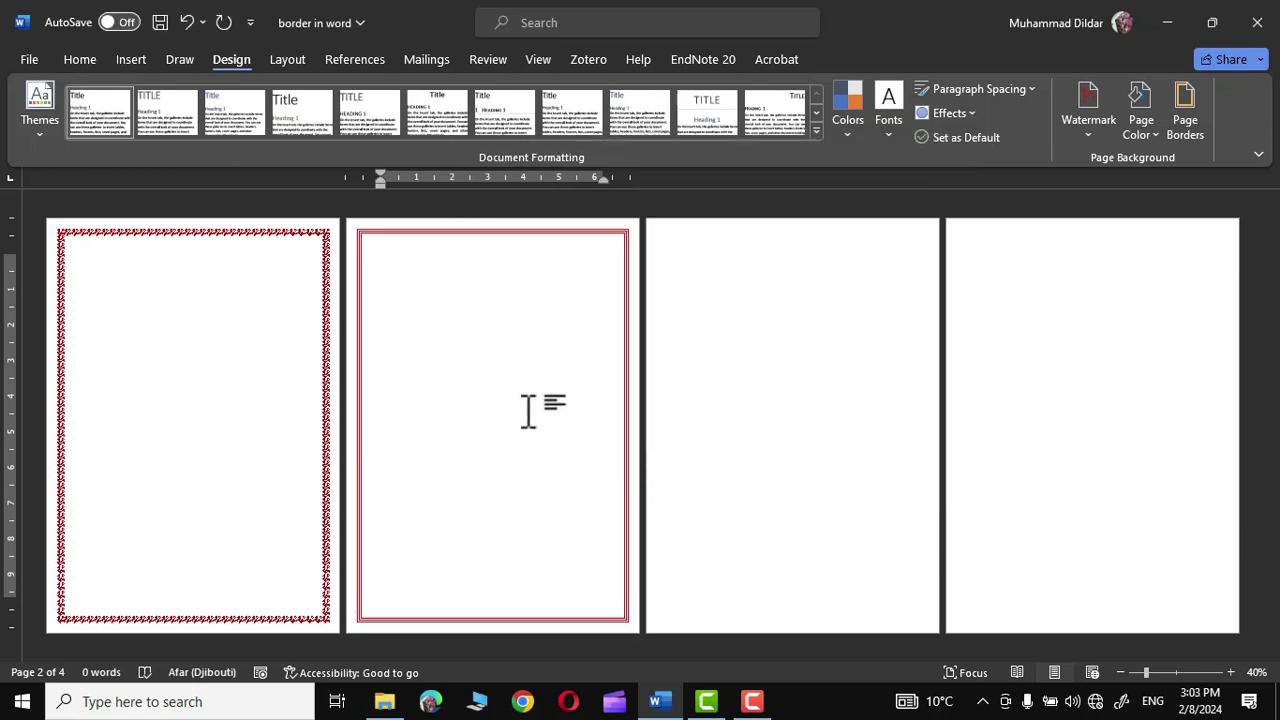
# Give page 3 a dark blue 4½ pt triple-line border applied to this section only.
pyautogui.click(748, 315)
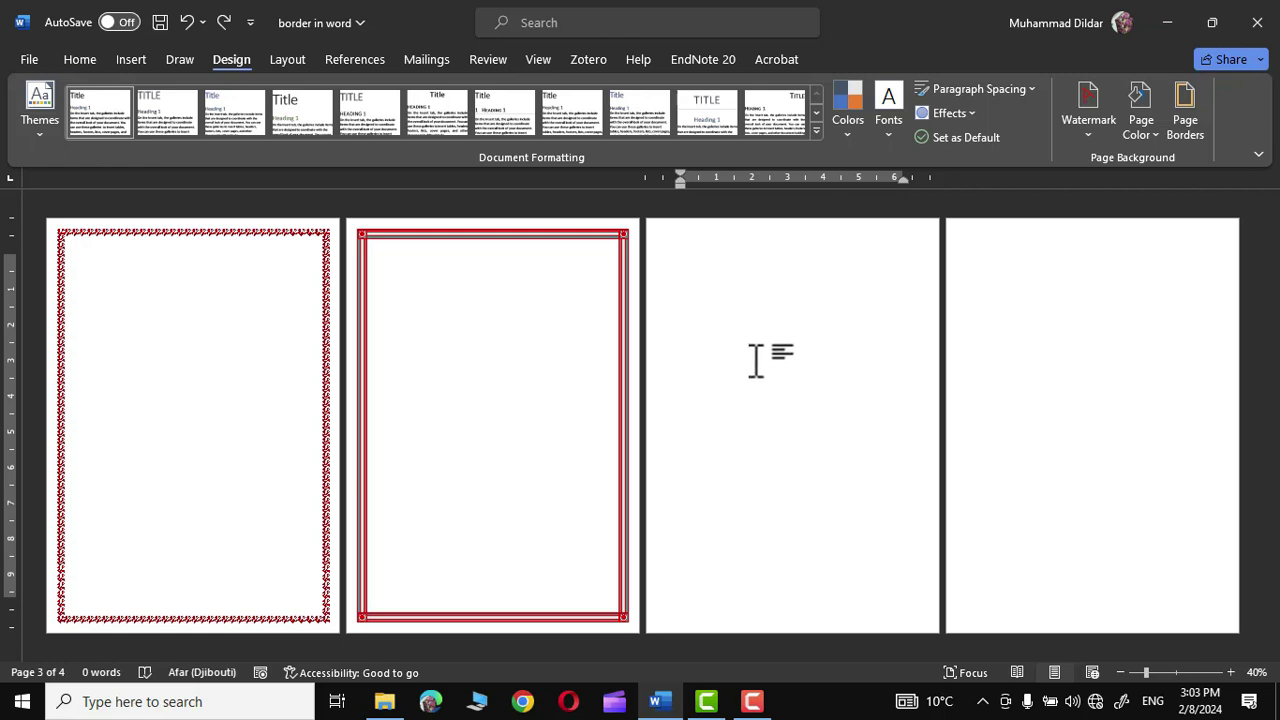
pyautogui.click(1186, 125)
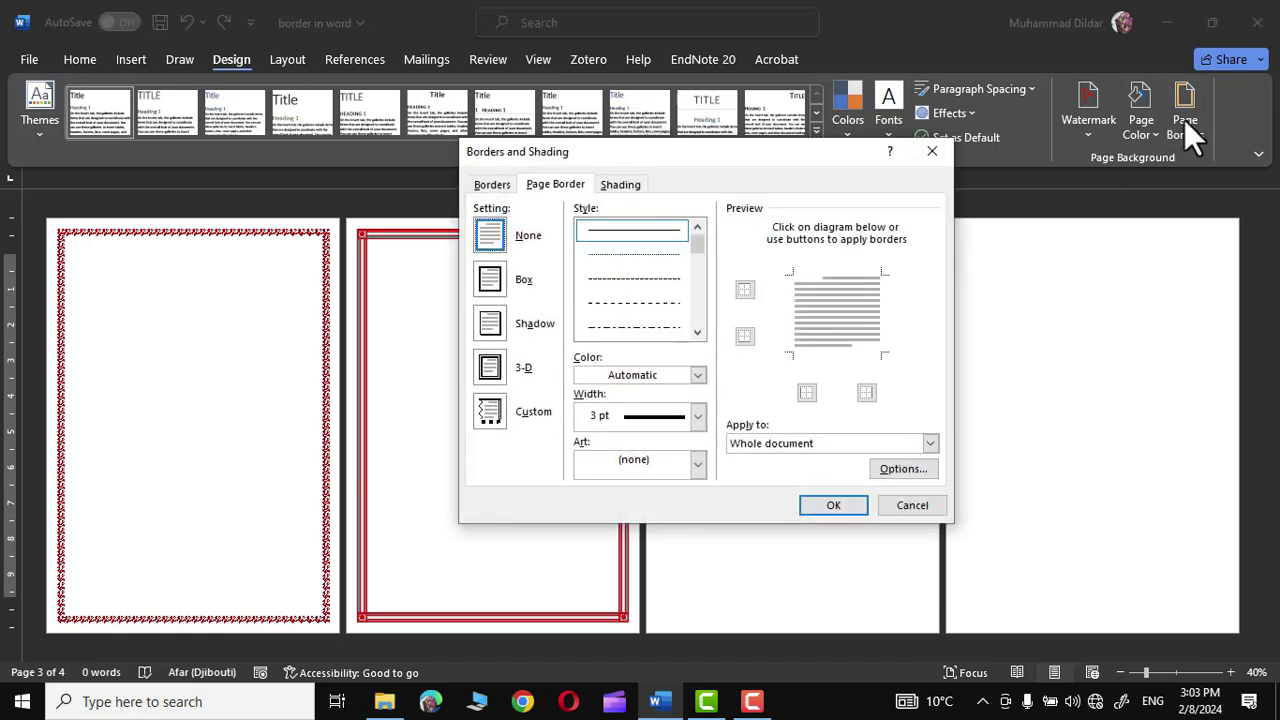
pyautogui.moveTo(697, 246); pyautogui.dragTo(698, 288)
pyautogui.click(676, 270)
pyautogui.click(697, 416)
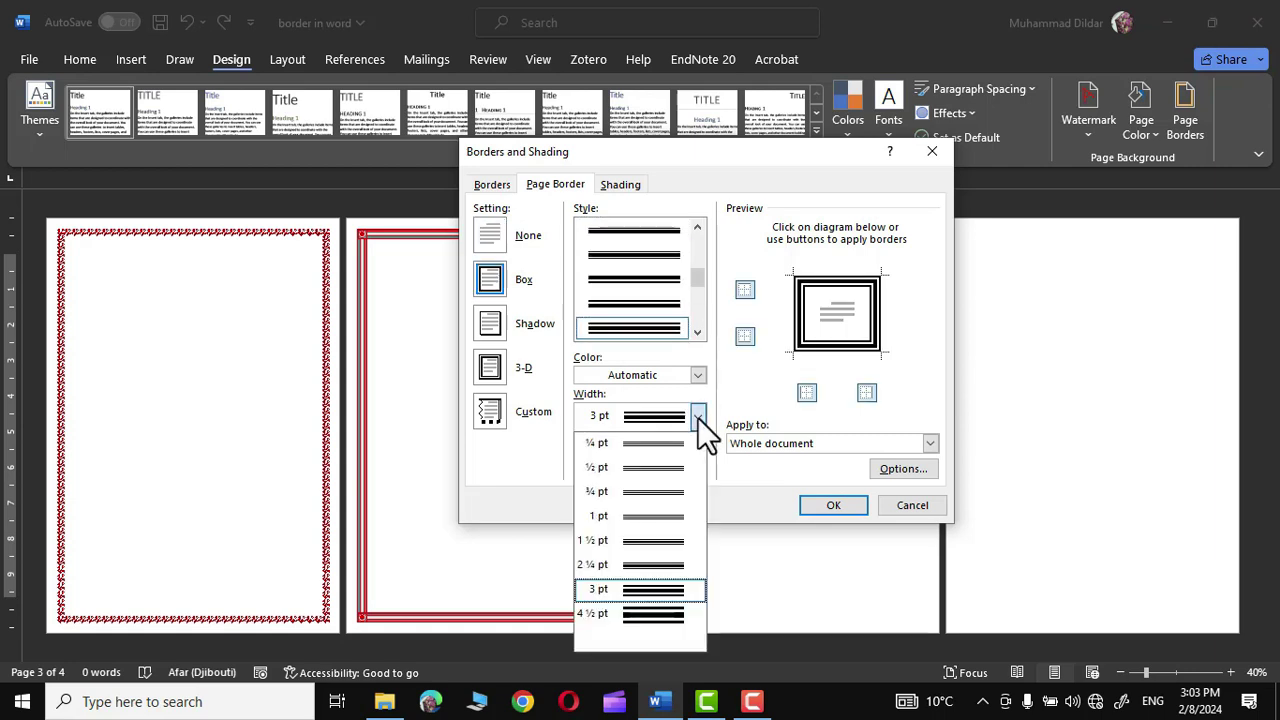
pyautogui.click(649, 613)
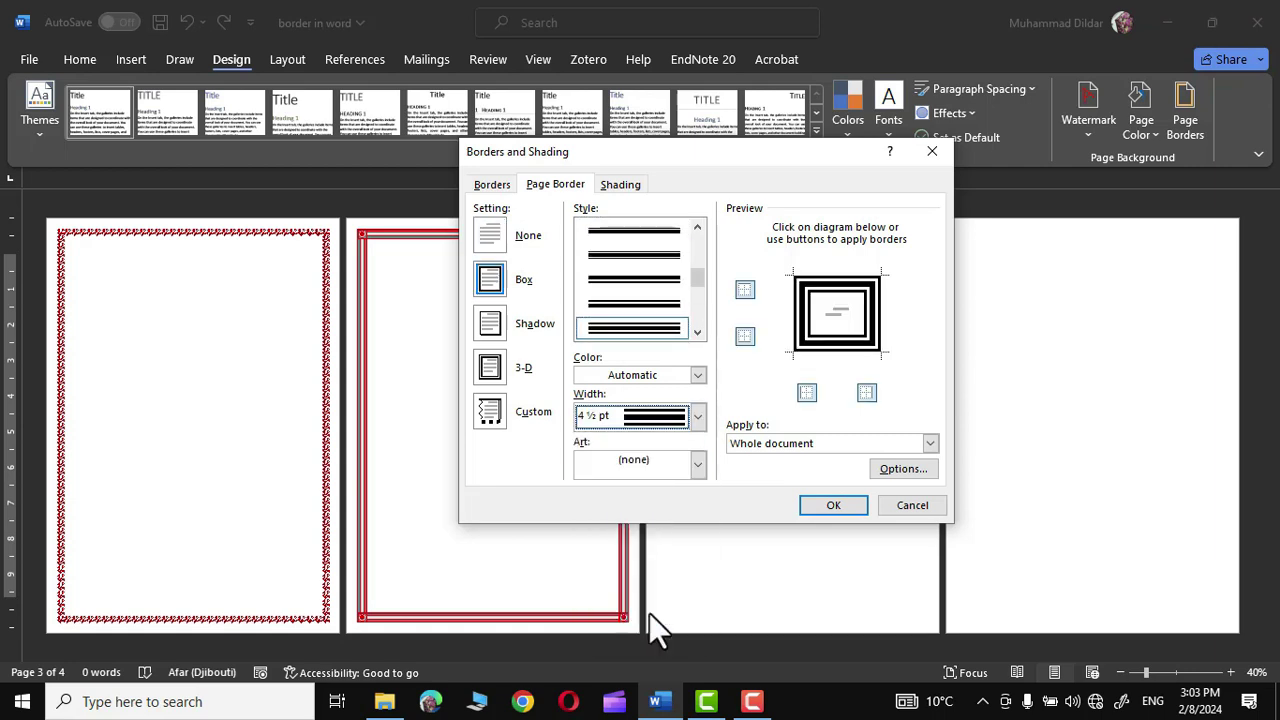
pyautogui.click(697, 374)
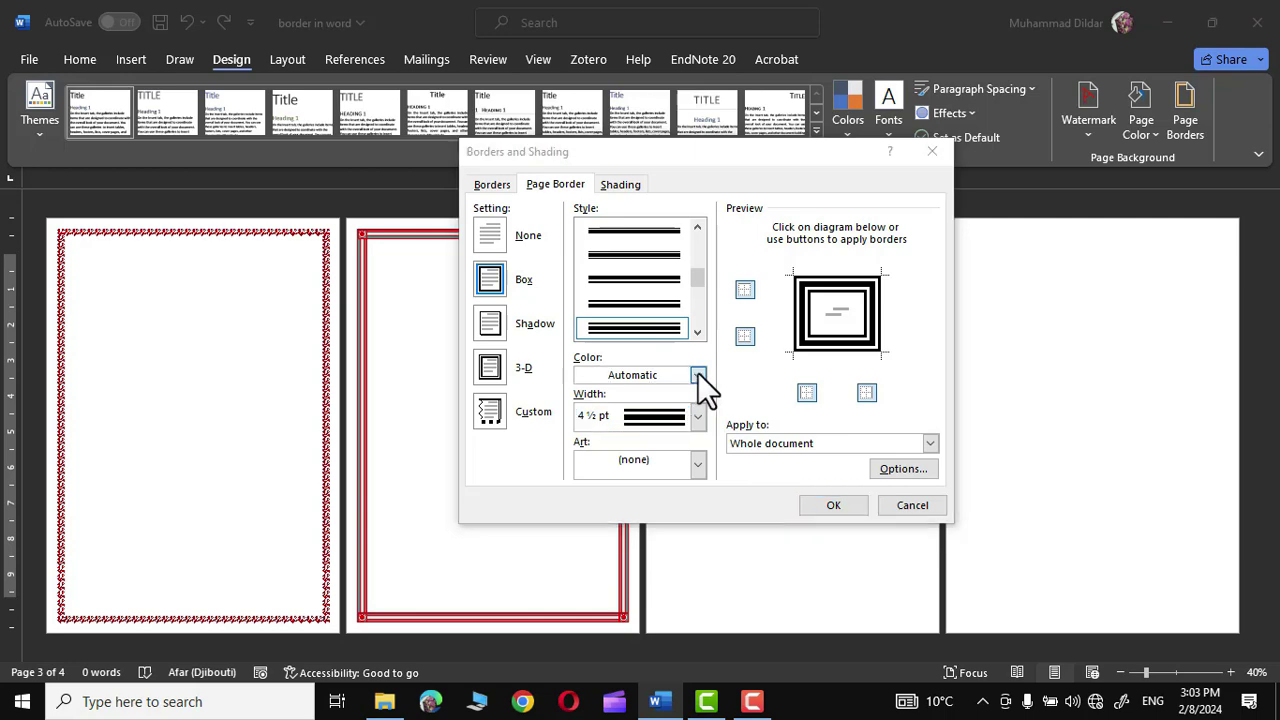
pyautogui.click(709, 578)
pyautogui.click(930, 443)
pyautogui.click(785, 472)
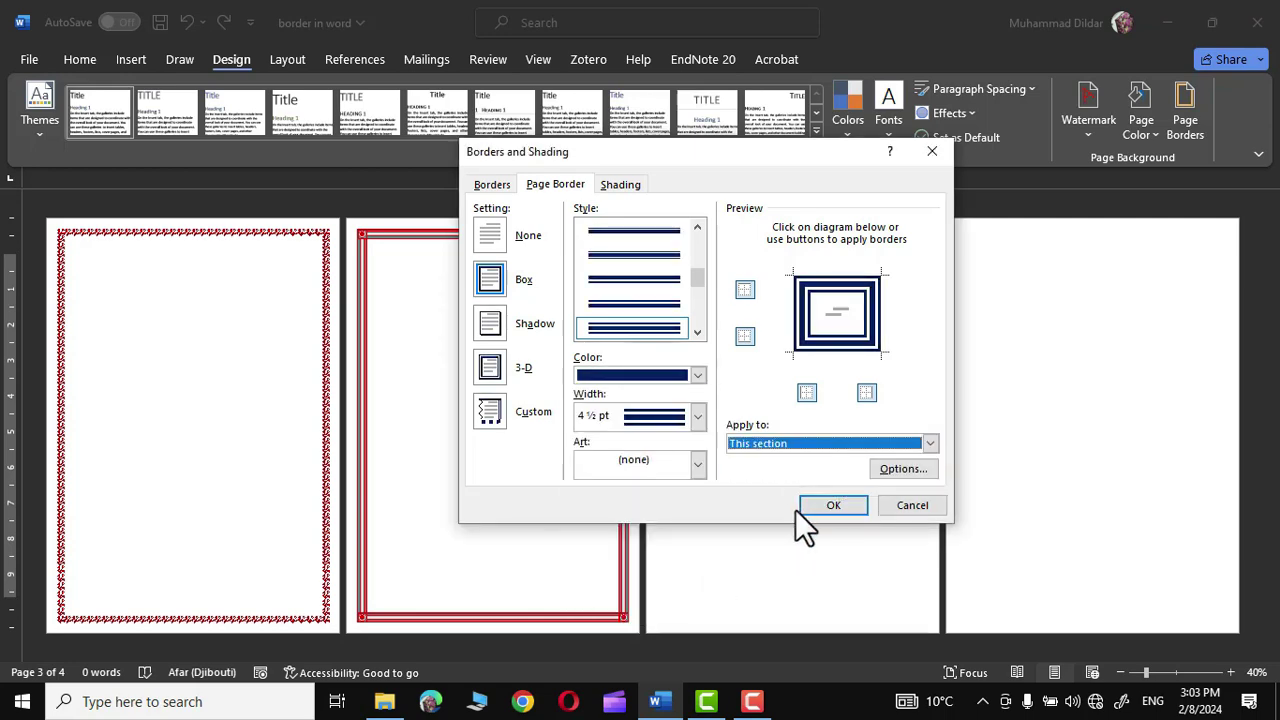
pyautogui.click(835, 506)
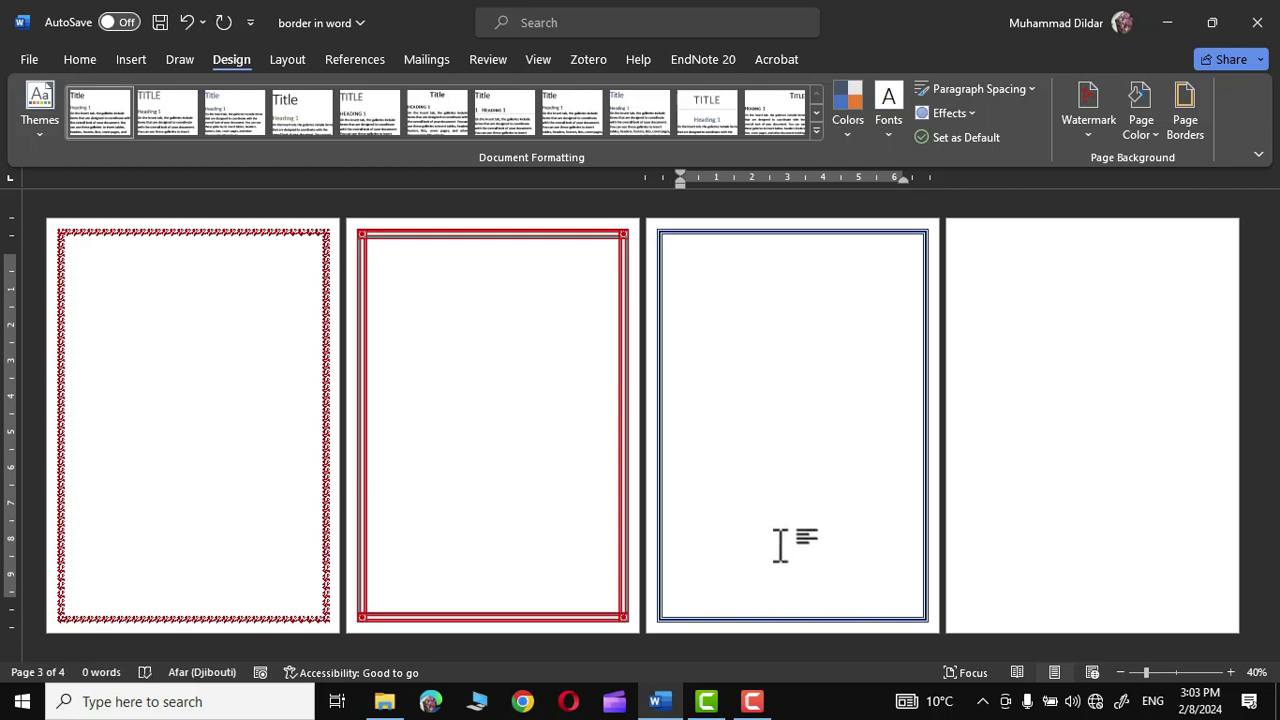
pyautogui.click(1078, 437)
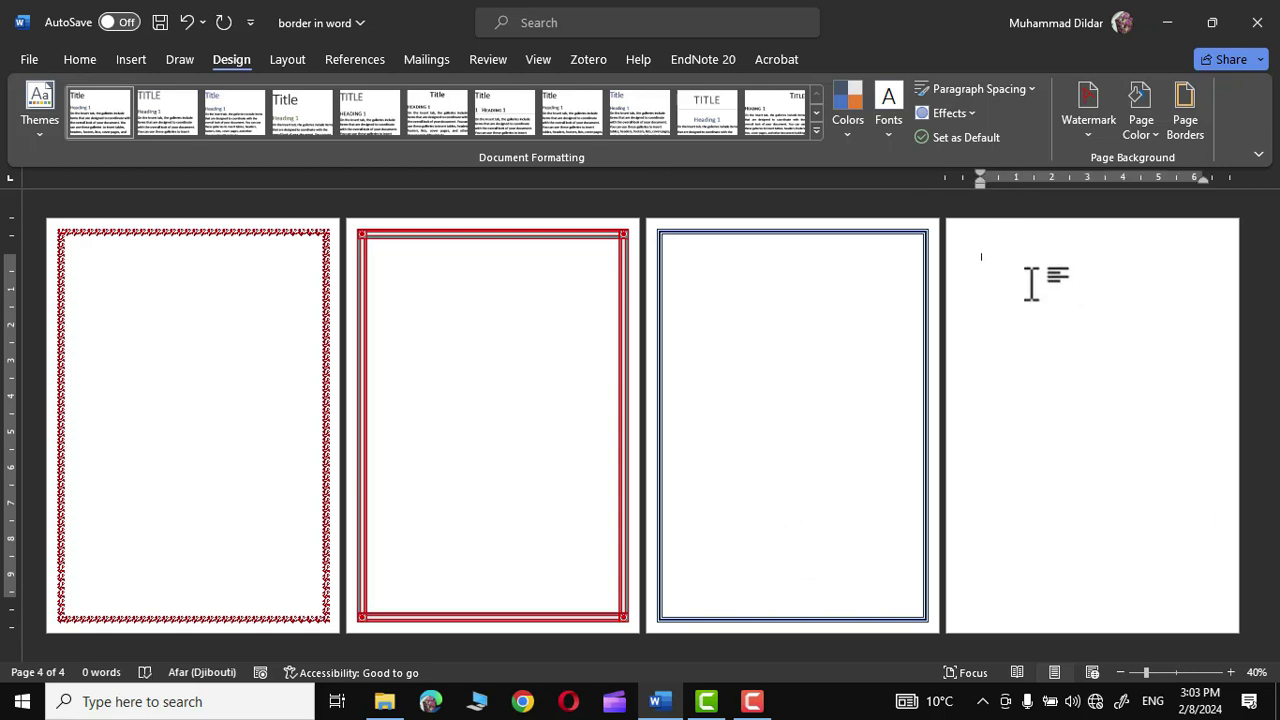
# Give page 4 a dark red wavy art border, 13 pt wide, for this section only.
pyautogui.click(1184, 105)
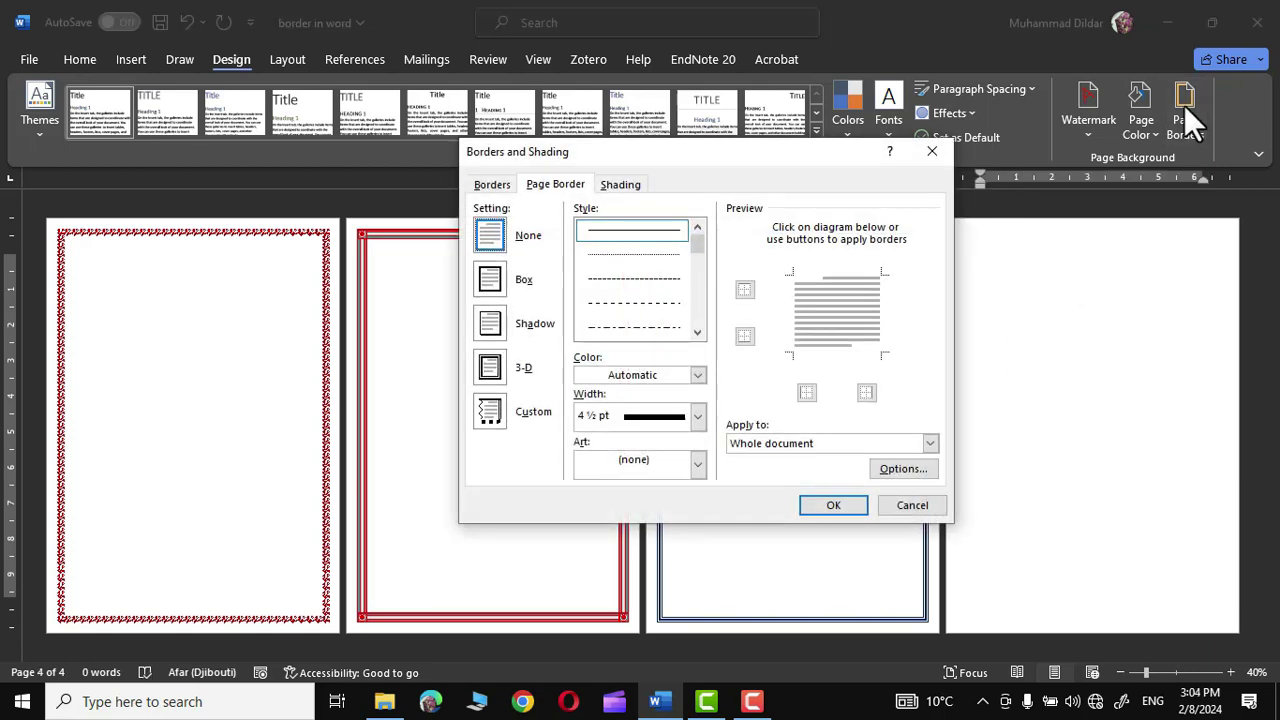
pyautogui.click(697, 462)
pyautogui.scroll(-5, 700, 470)
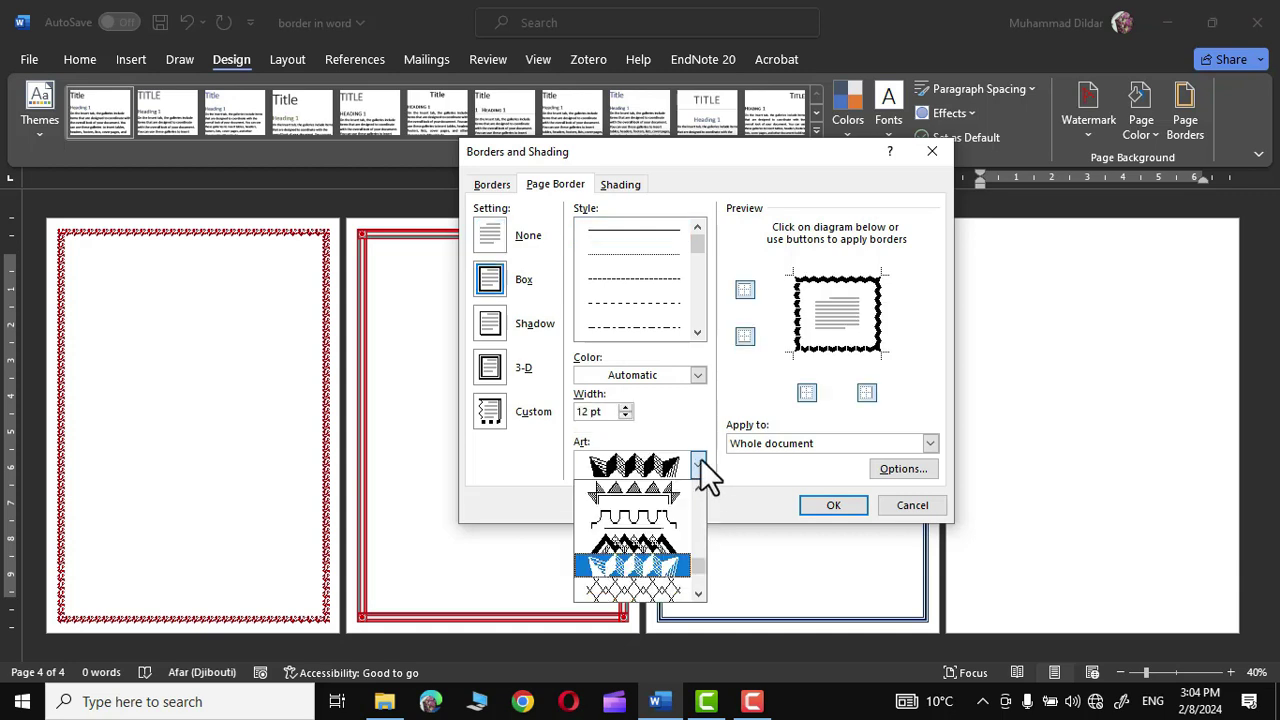
pyautogui.click(653, 562)
pyautogui.click(698, 374)
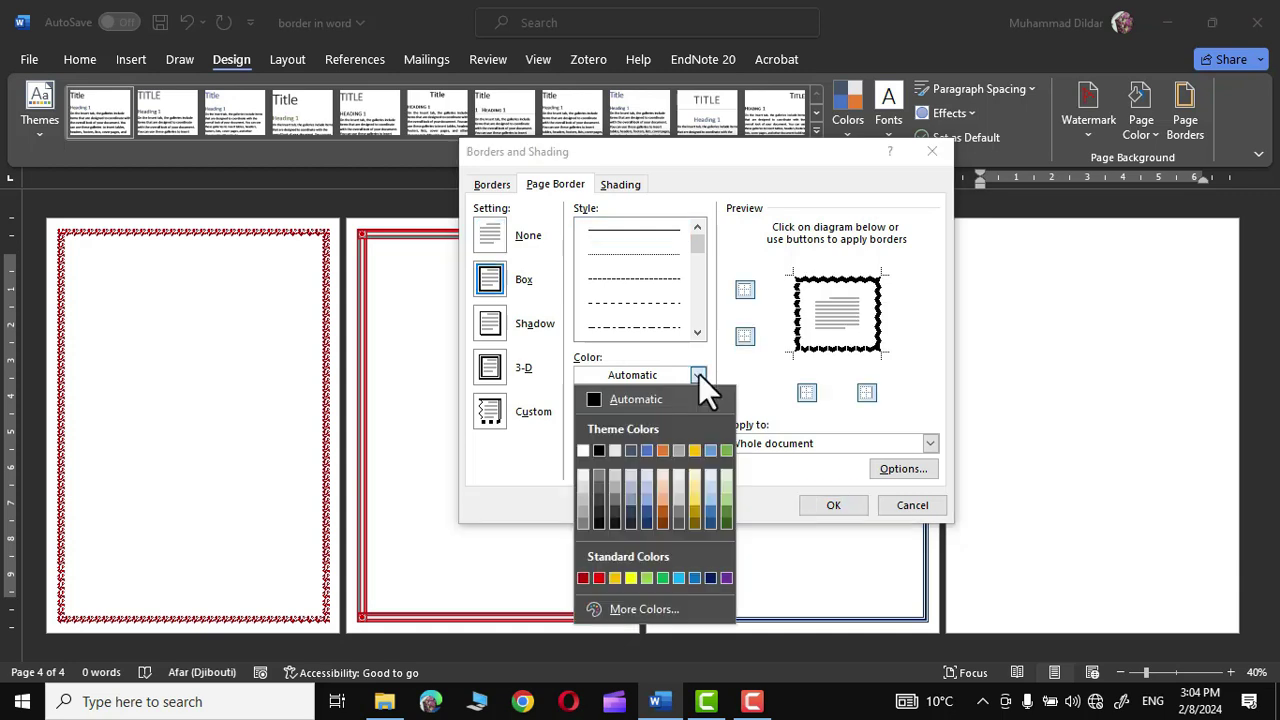
pyautogui.click(583, 577)
pyautogui.click(625, 407)
pyautogui.click(930, 443)
pyautogui.click(773, 472)
pyautogui.click(823, 504)
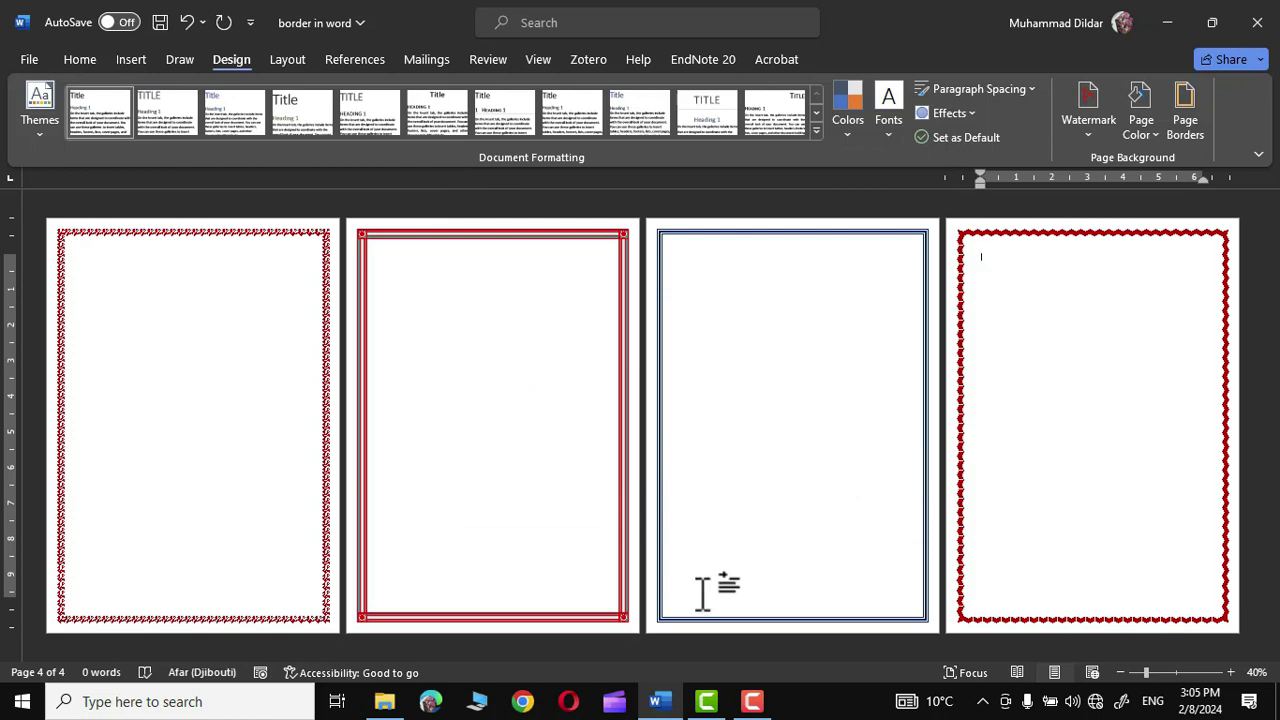
pyautogui.click(1230, 672)
pyautogui.click(1230, 672)
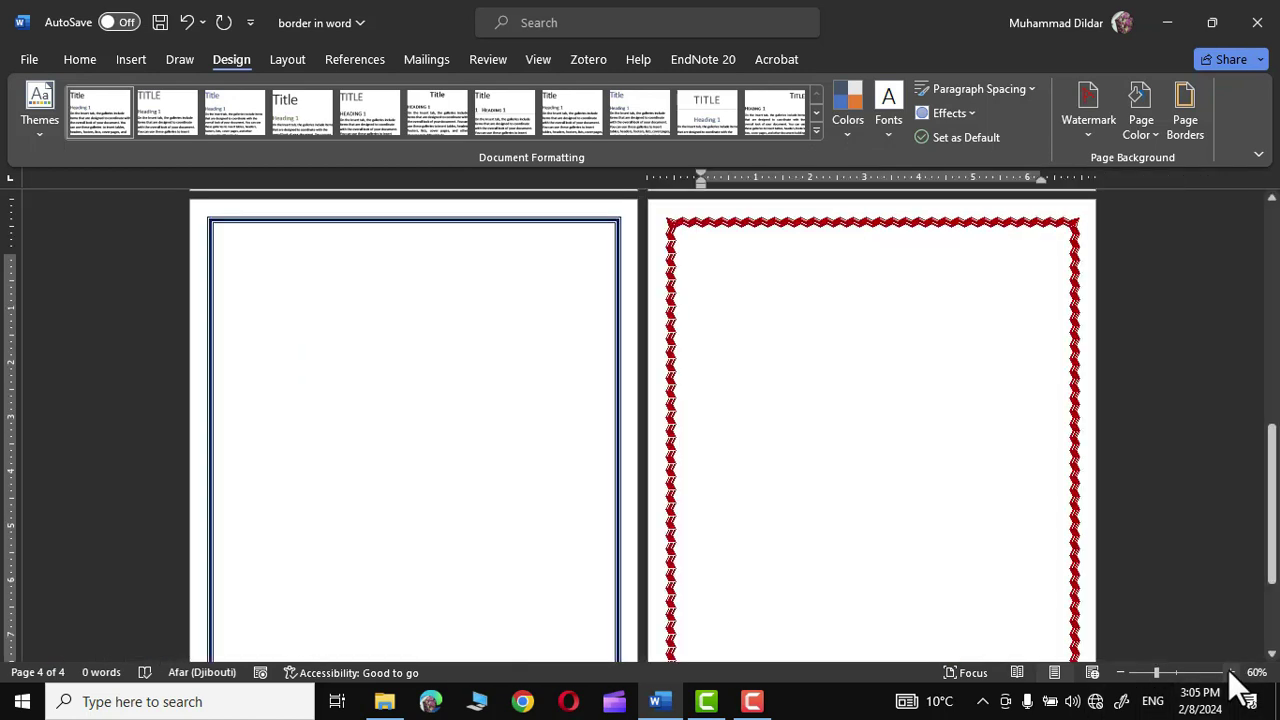
pyautogui.click(1230, 672)
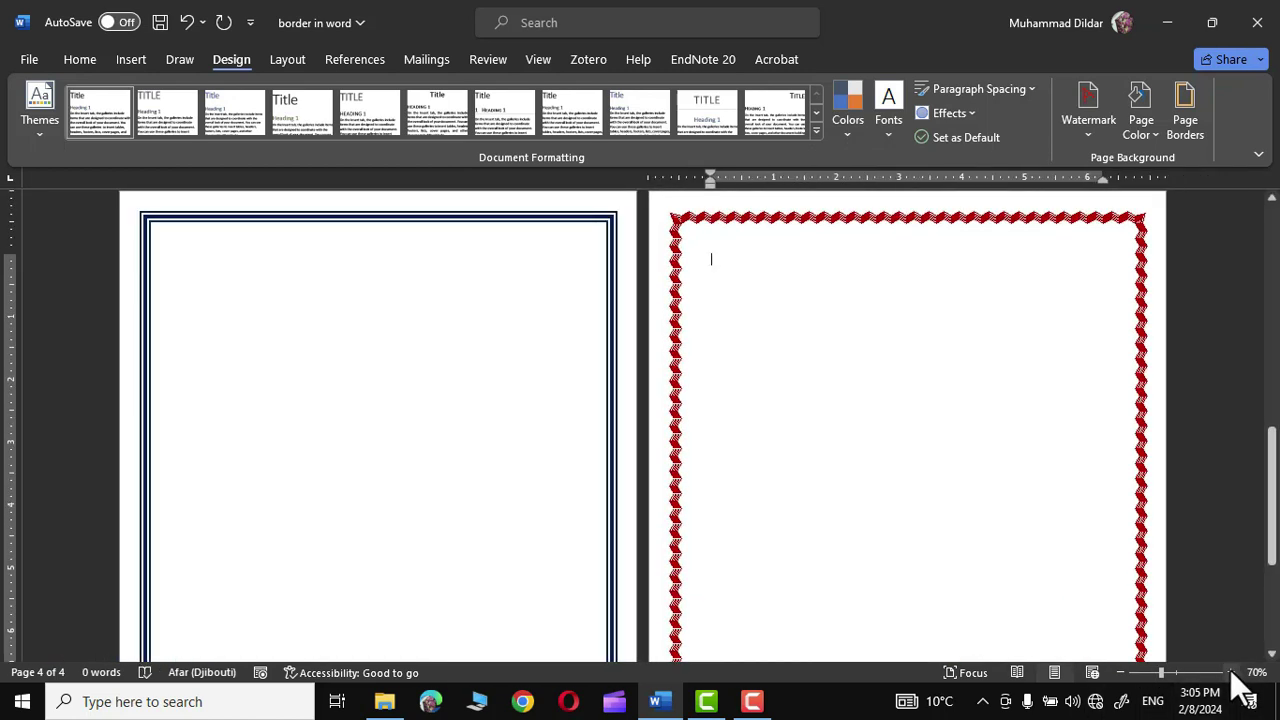
pyautogui.keyDown('ctrl'); pyautogui.scroll(3, 1240, 685); pyautogui.keyUp('ctrl')
pyautogui.scroll(20, 646, 463)
pyautogui.scroll(5, 646, 463)
pyautogui.keyDown('ctrl'); pyautogui.scroll(-6, 643, 457); pyautogui.keyUp('ctrl')
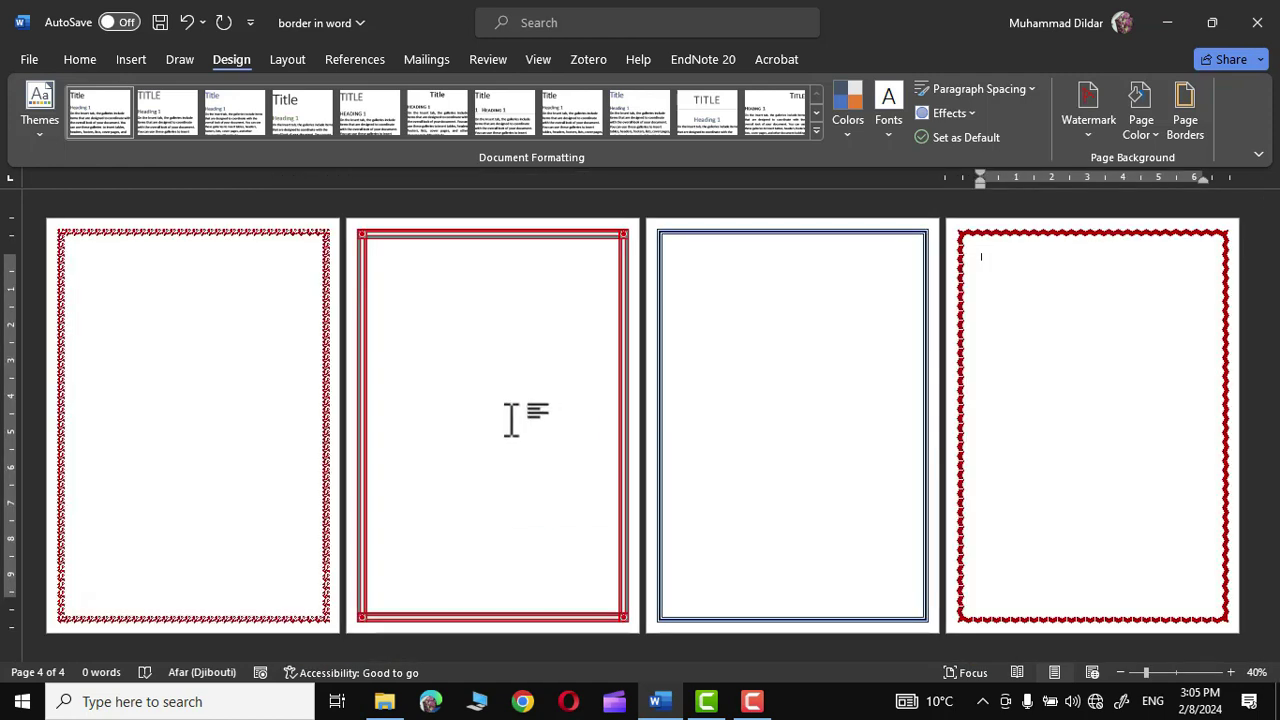